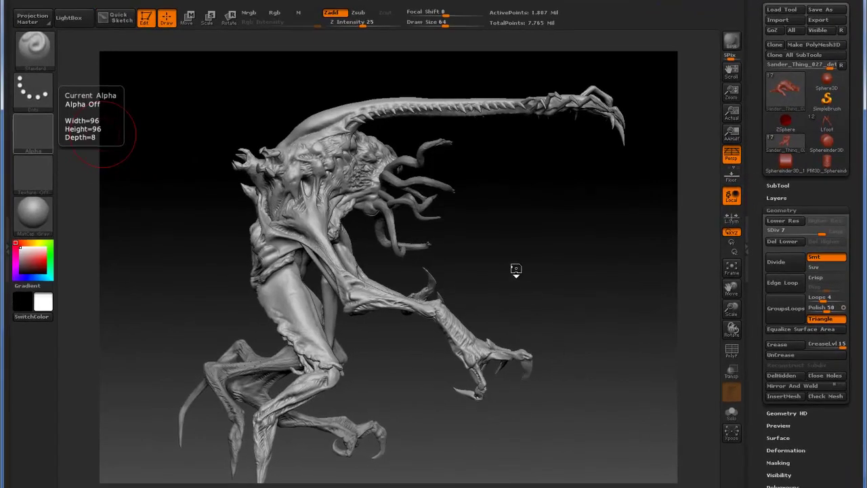
Examine the creature's head, tentacles, stretched skin strands and limbs from several angles and distances.
mouse_move(515, 269)
mouse_down()
mouse_move(555, 357)
mouse_move(551, 300)
mouse_move(527, 224)
mouse_move(583, 342)
mouse_move(577, 276)
mouse_move(380, 315)
mouse_move(407, 294)
mouse_move(519, 284)
mouse_move(532, 345)
mouse_up()
alt+drag(432, 258, 463, 297)
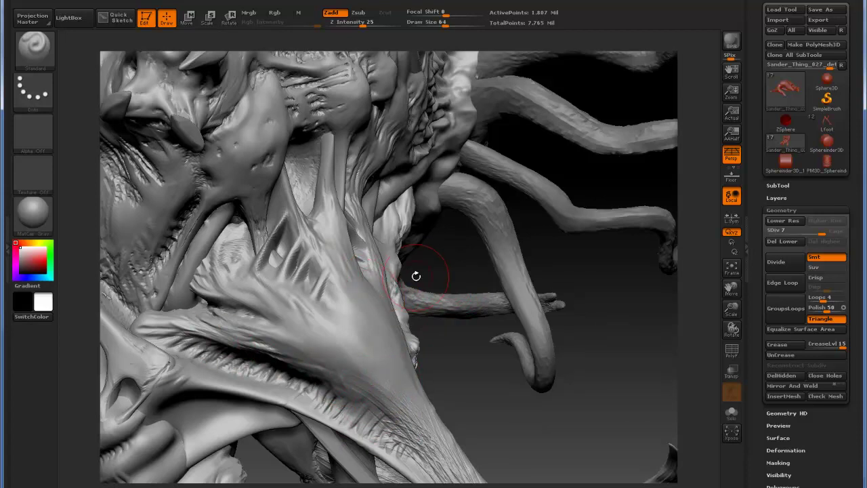
mouse_move(277, 227)
shift+mouse_down()
mouse_move(238, 256)
mouse_move(284, 231)
shift+mouse_up()
mouse_move(251, 276)
mouse_down()
mouse_move(290, 253)
mouse_move(278, 276)
mouse_move(306, 271)
mouse_move(280, 311)
mouse_move(303, 260)
mouse_move(291, 287)
mouse_move(308, 304)
mouse_move(318, 262)
mouse_move(293, 307)
mouse_up()
mouse_move(617, 369)
alt+mouse_down()
mouse_move(619, 341)
mouse_move(638, 314)
mouse_move(575, 283)
mouse_move(348, 267)
alt+mouse_up()
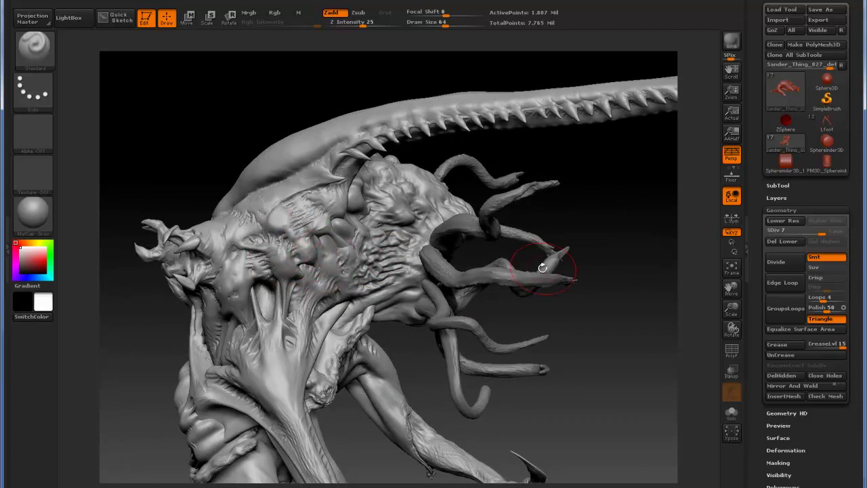
drag(606, 319, 582, 234)
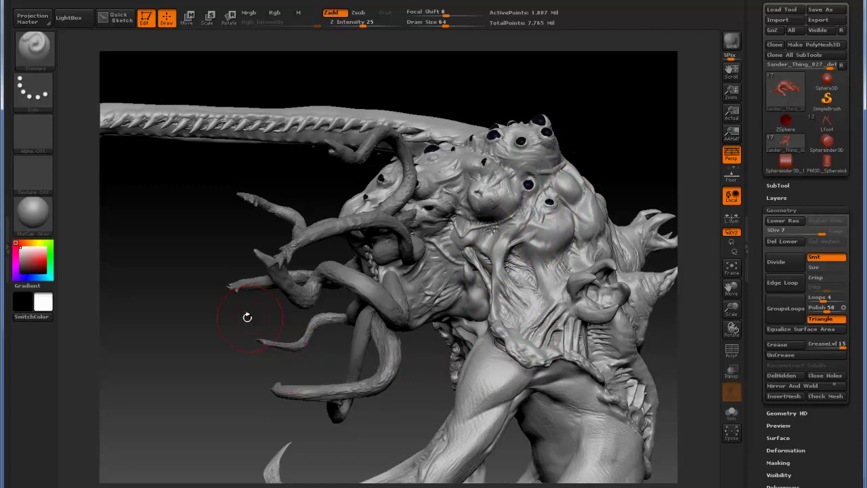
drag(221, 337, 248, 288)
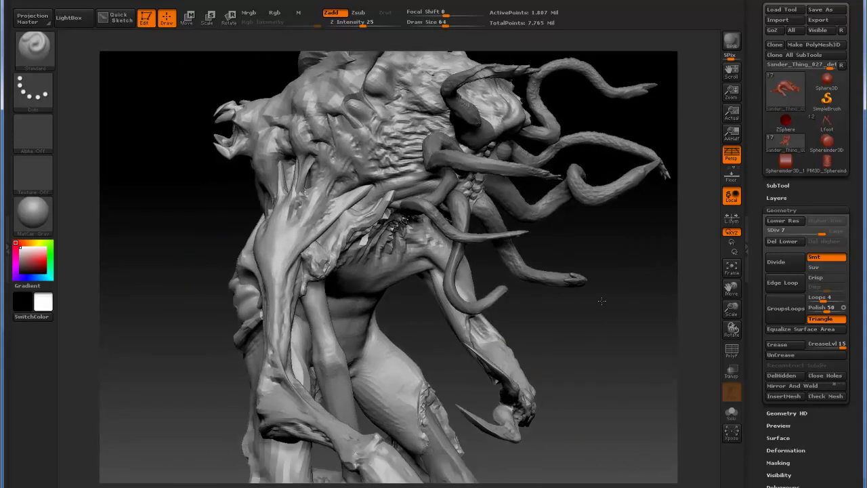
drag(602, 301, 625, 310)
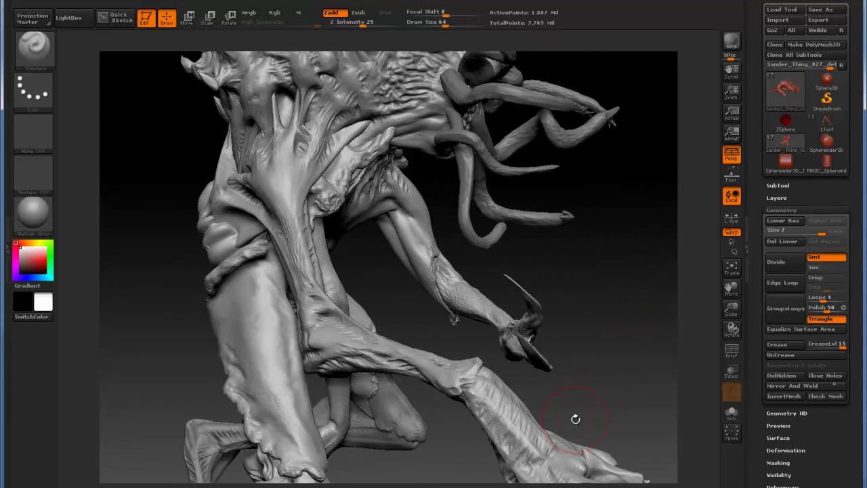
Switch to the existing Sphereinder3D cylinder tool, frame it fully, and convert it to a PolyMesh3D.
click(785, 163)
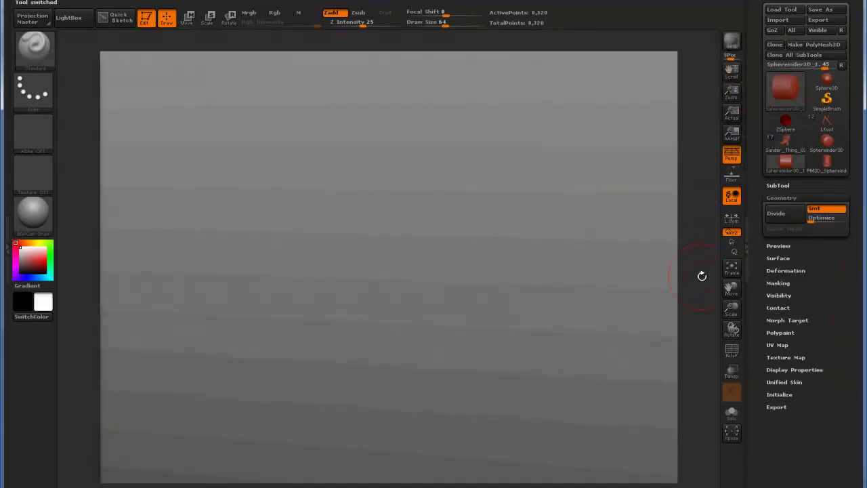
alt+drag(693, 264, 681, 194)
alt+drag(522, 237, 603, 358)
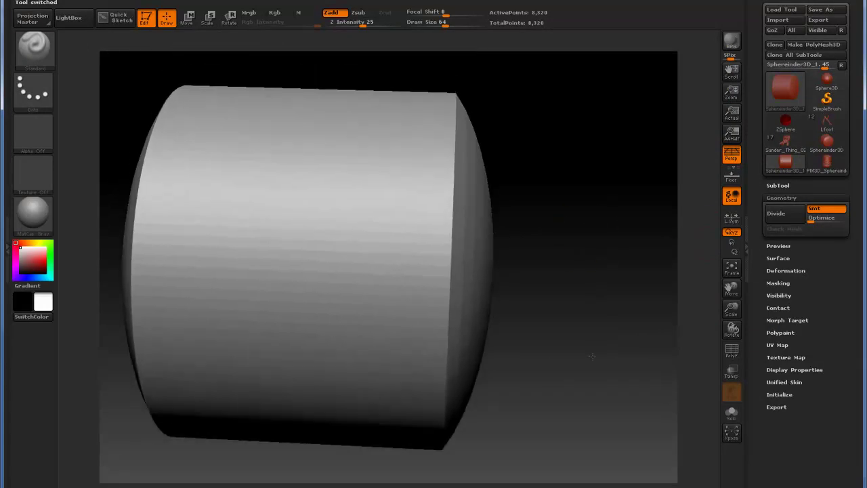
click(808, 46)
mouse_move(787, 189)
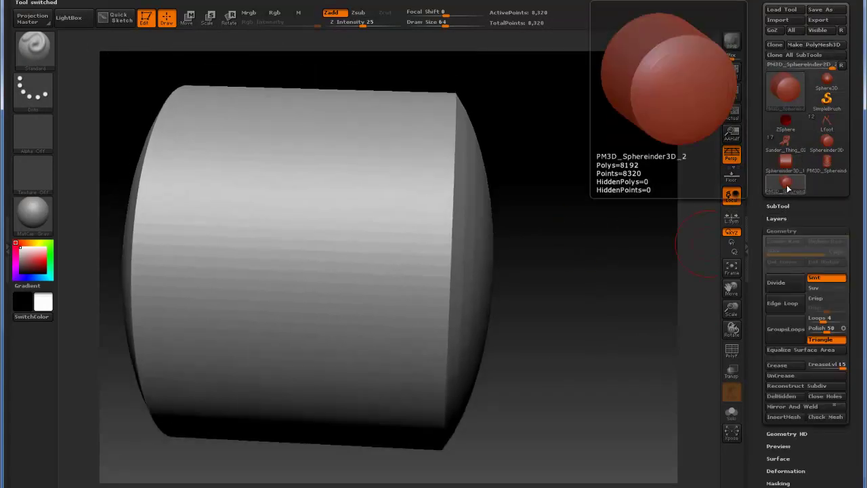
Subdivide the cylinder mesh up to subdivision level 5.
click(782, 283)
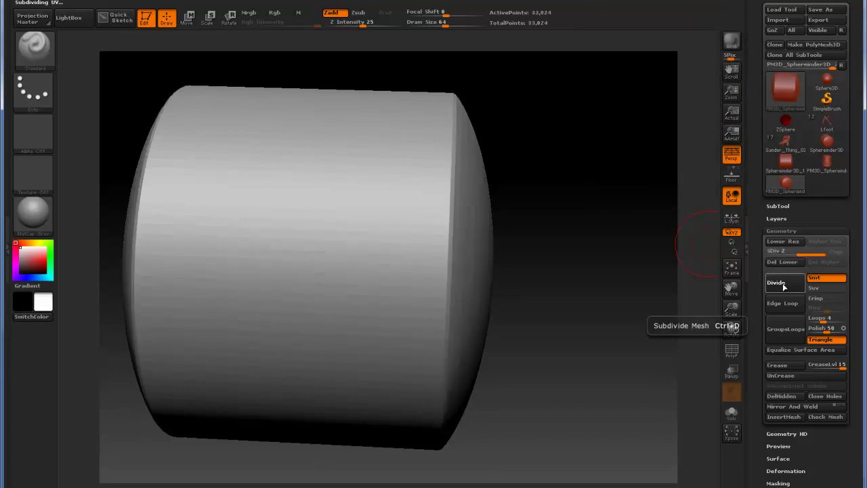
click(782, 283)
click(783, 283)
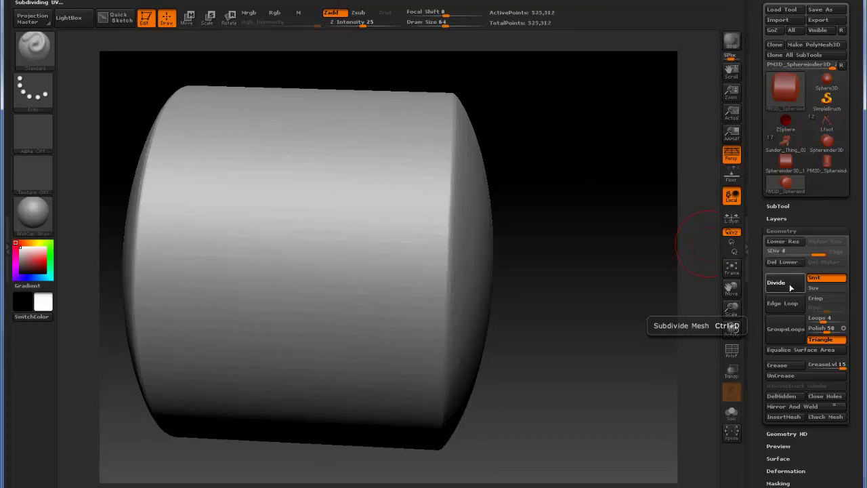
drag(577, 314, 582, 304)
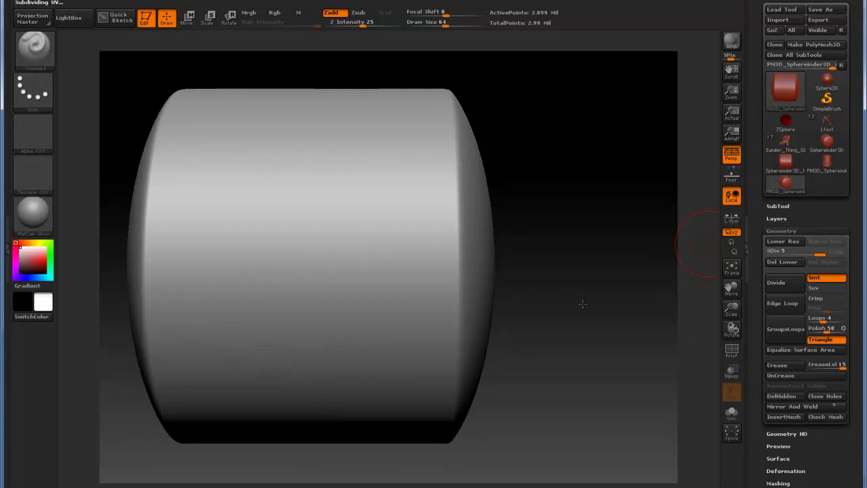
Lengthen the cylinder along its axis with a transpose Move line and delete the subdivision level above 4.
click(190, 17)
mouse_move(204, 242)
mouse_down()
mouse_move(594, 102)
mouse_move(563, 251)
mouse_move(594, 241)
mouse_move(783, 239)
mouse_up()
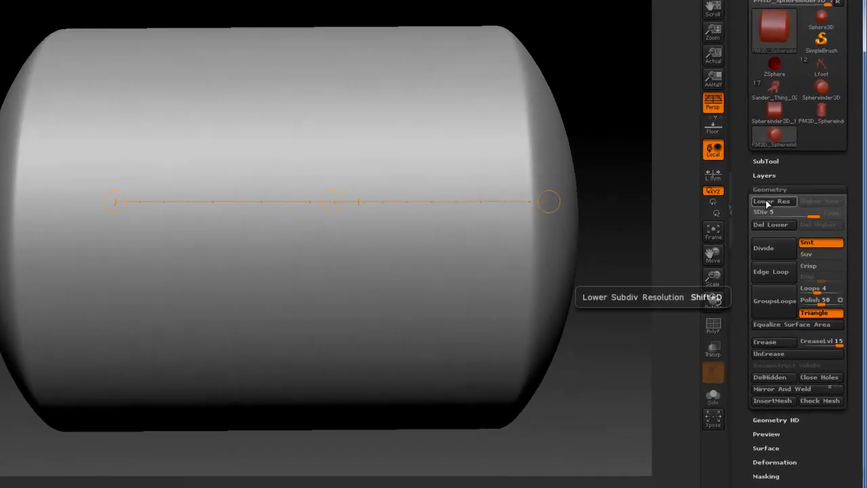
click(767, 202)
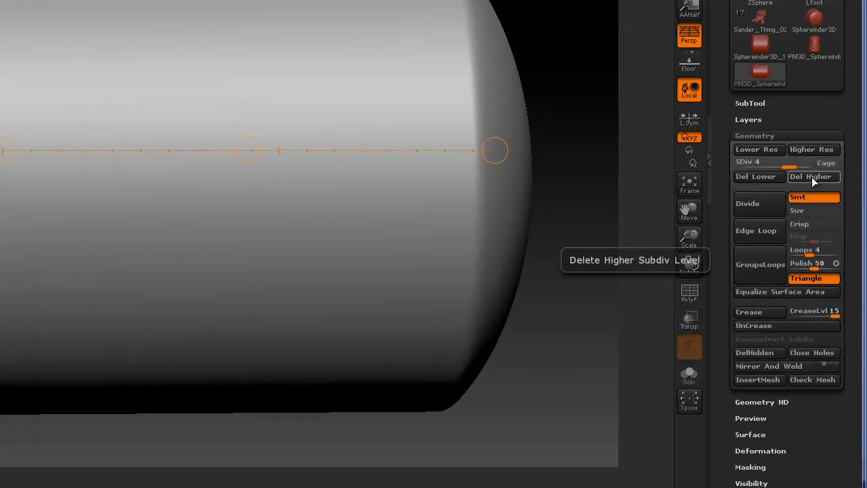
click(812, 177)
key(q)
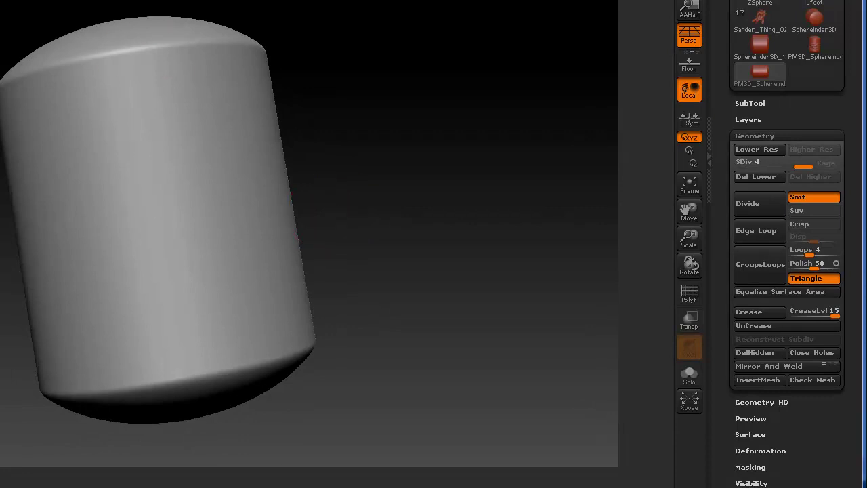
Try a curved Slash2 brush stroke down the cylinder's side and undo it.
key(b)
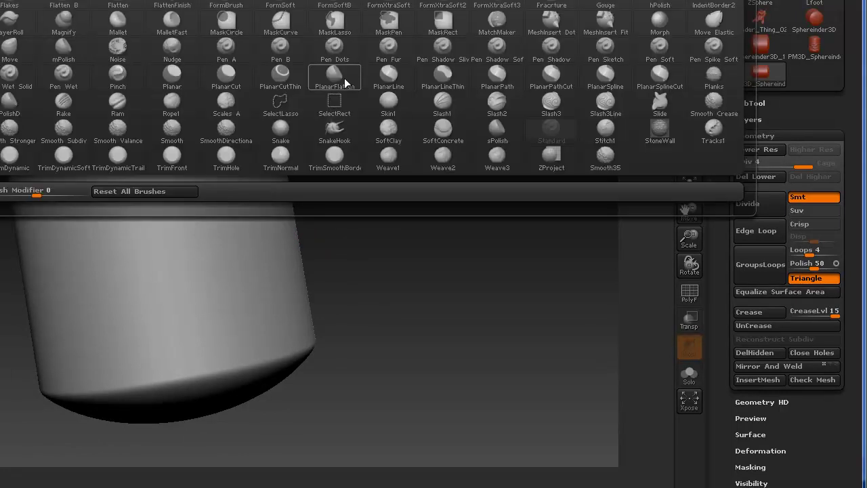
click(495, 102)
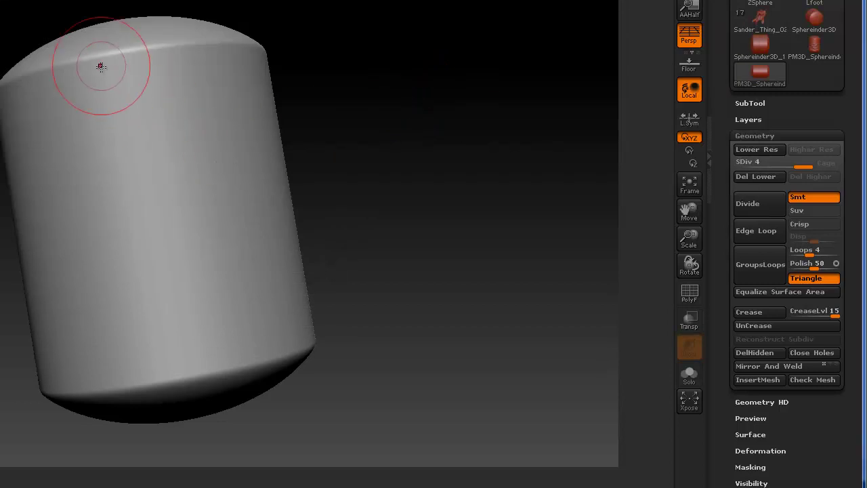
drag(89, 49, 179, 278)
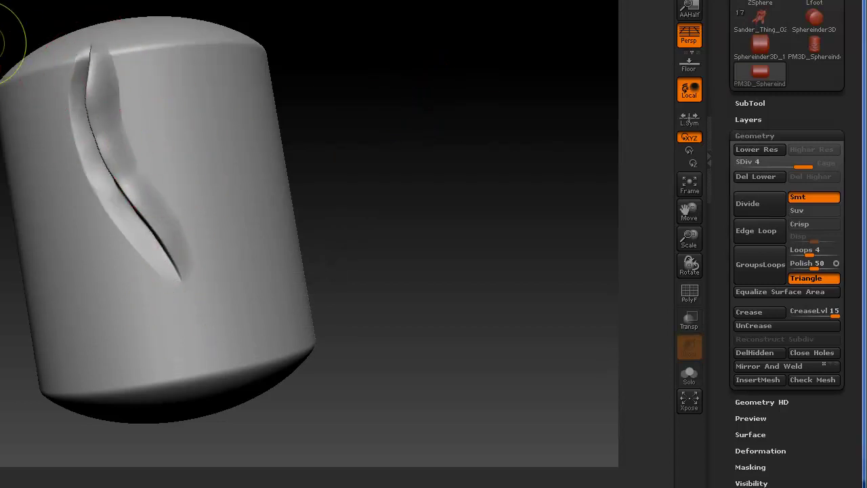
key(ctrl+z)
key(ctrl+z)
Carve four long curved grooves down the cylinder's side with the Slash3 brush, letting one branch off its neighbour.
key(b)
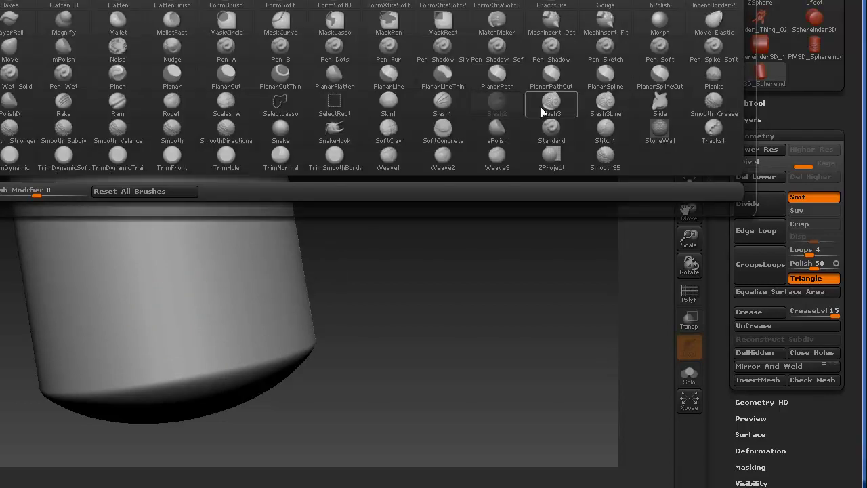
click(554, 103)
drag(68, 78, 152, 355)
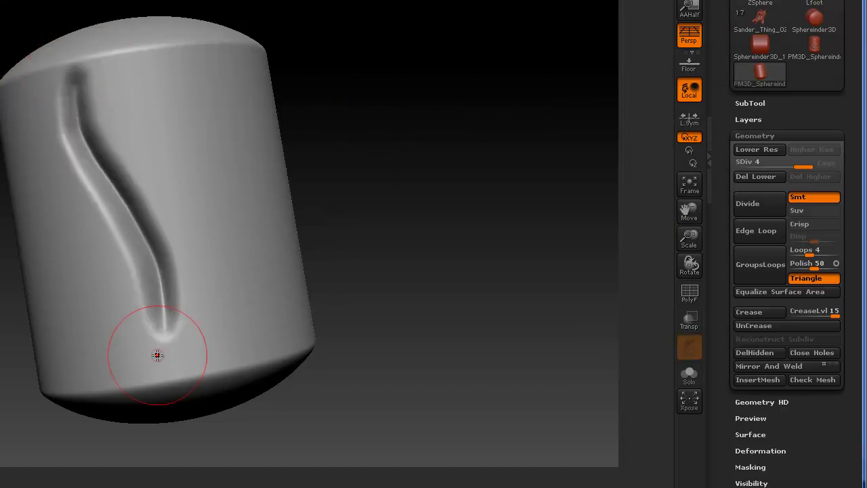
mouse_move(140, 62)
mouse_down()
mouse_move(230, 216)
mouse_move(203, 352)
mouse_up()
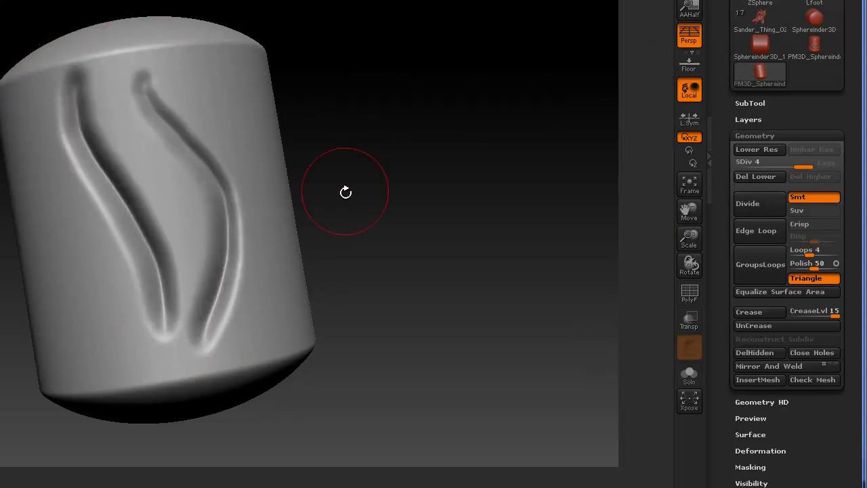
mouse_move(345, 192)
mouse_down()
mouse_move(369, 172)
mouse_move(344, 169)
mouse_up()
drag(243, 48, 280, 345)
mouse_move(407, 133)
mouse_down()
mouse_move(428, 129)
mouse_move(340, 124)
mouse_up()
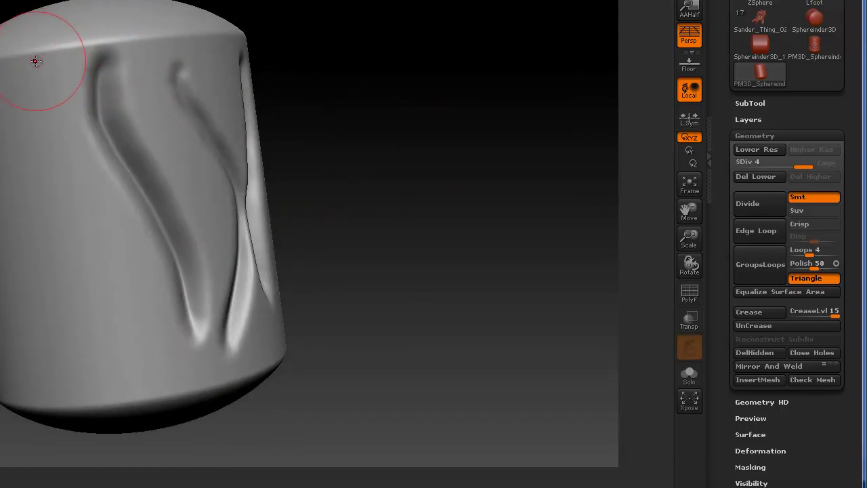
mouse_move(60, 54)
mouse_down()
mouse_move(97, 102)
mouse_move(75, 197)
mouse_move(122, 366)
mouse_up()
Try the Standard brush with a draw size of 42 across the upper end of the branching groove and undo it.
alt+drag(402, 189, 451, 218)
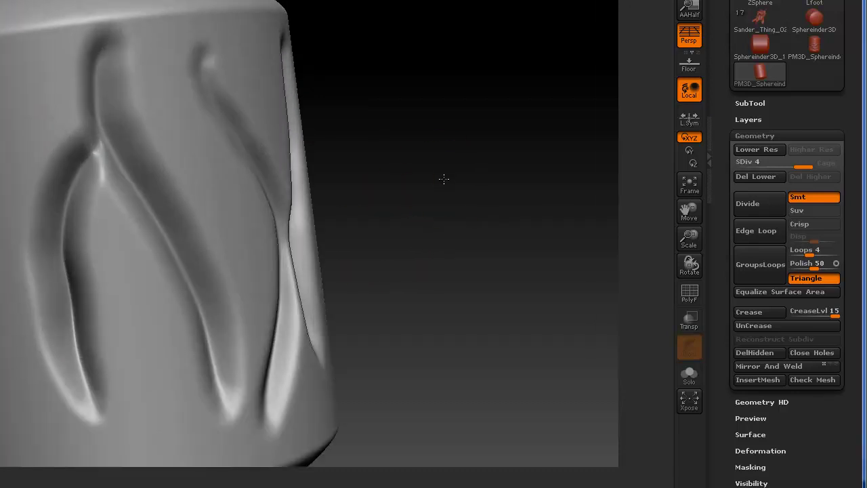
mouse_move(444, 178)
alt+mouse_down()
mouse_move(450, 105)
mouse_move(478, 129)
mouse_move(493, 129)
mouse_move(304, 120)
alt+mouse_up()
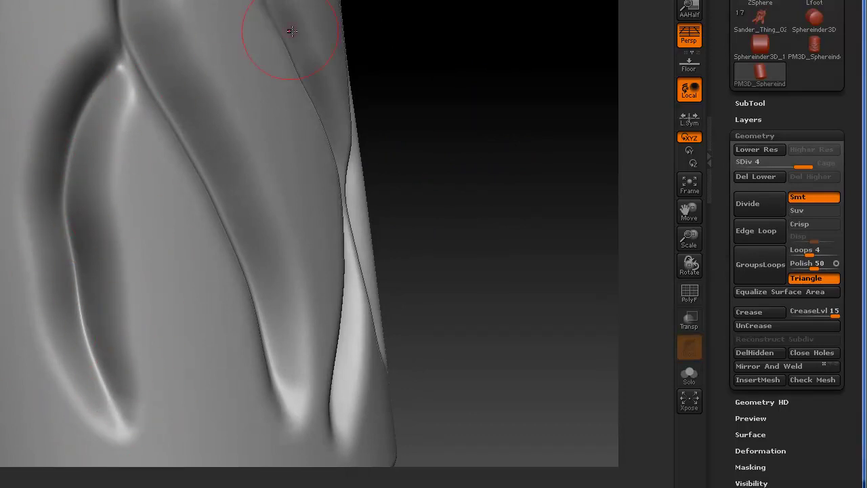
key(b)
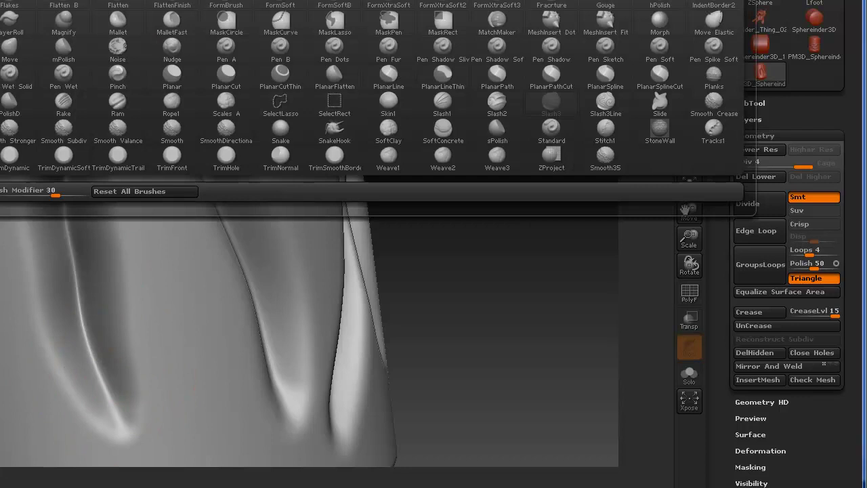
click(230, 13)
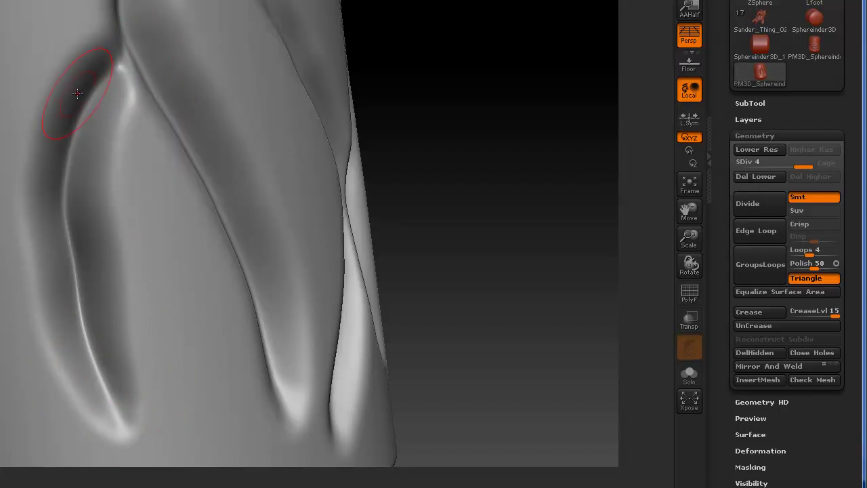
key(space)
mouse_move(88, 106)
mouse_down()
mouse_move(73, 104)
mouse_move(108, 111)
mouse_move(65, 98)
mouse_move(114, 113)
mouse_move(73, 105)
mouse_up()
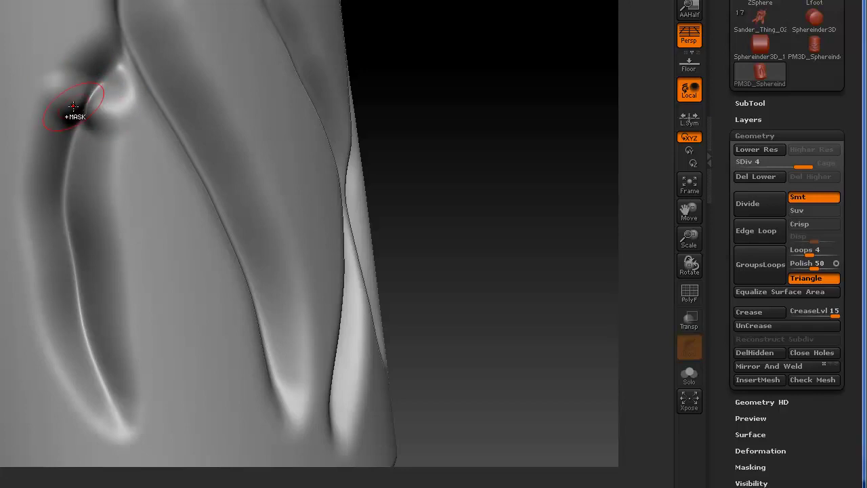
key(ctrl+z)
key(ctrl+z)
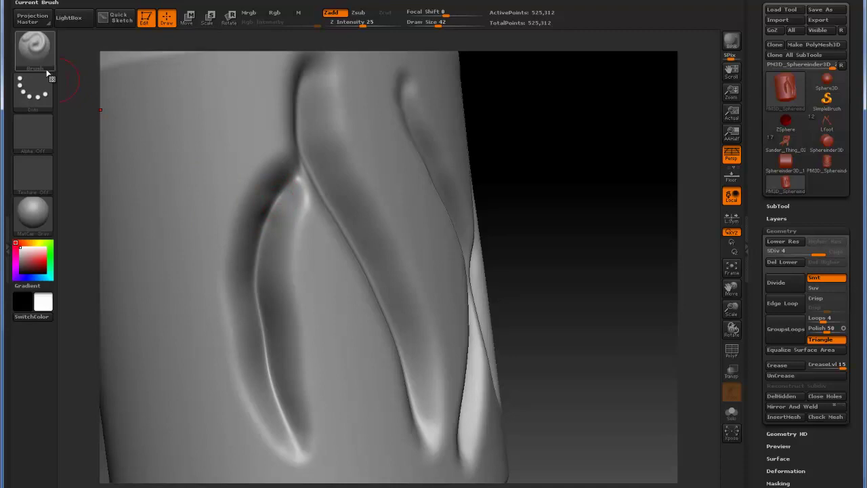
Set up the PlanarLine brush with Alpha 59 and test it across the upper end of the branching groove.
click(33, 47)
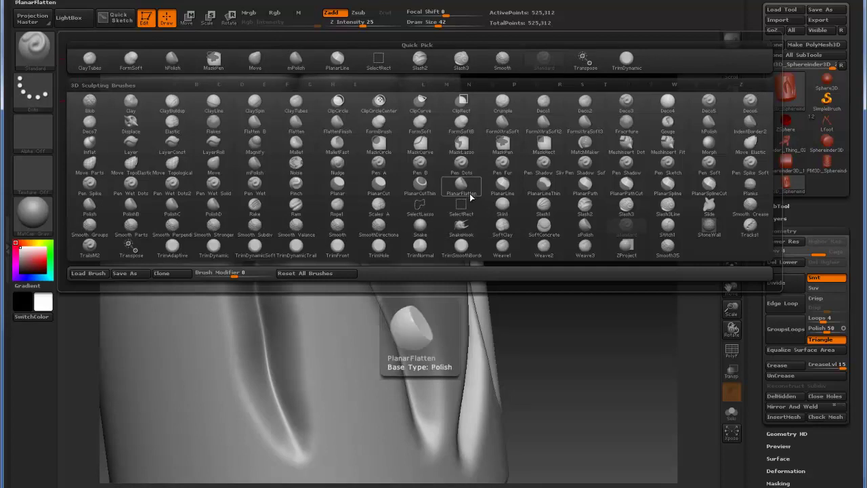
click(502, 190)
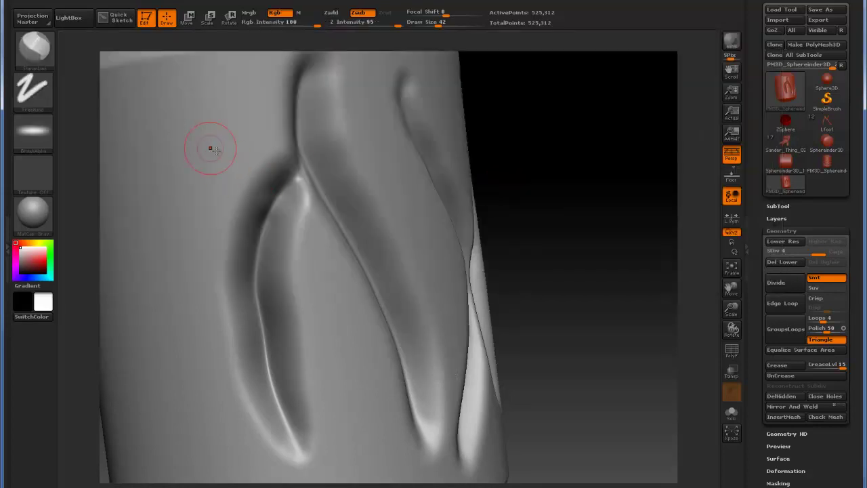
click(33, 133)
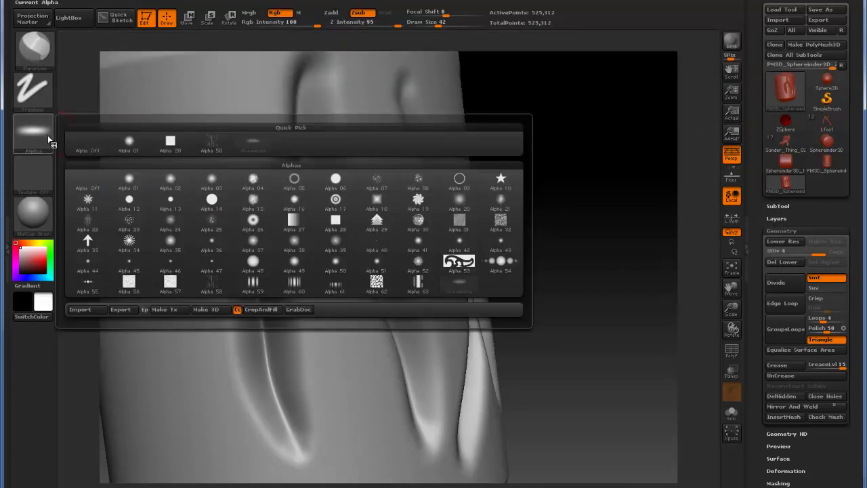
click(252, 284)
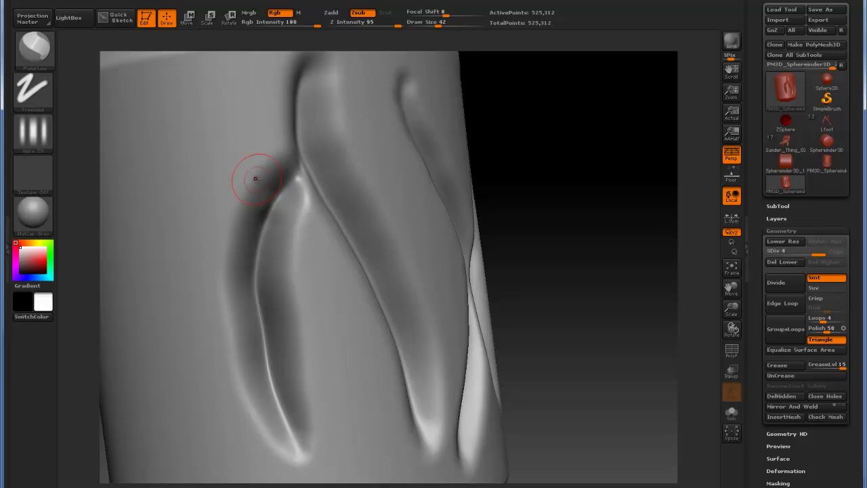
mouse_move(253, 177)
mouse_down()
mouse_move(304, 206)
mouse_move(234, 187)
mouse_up()
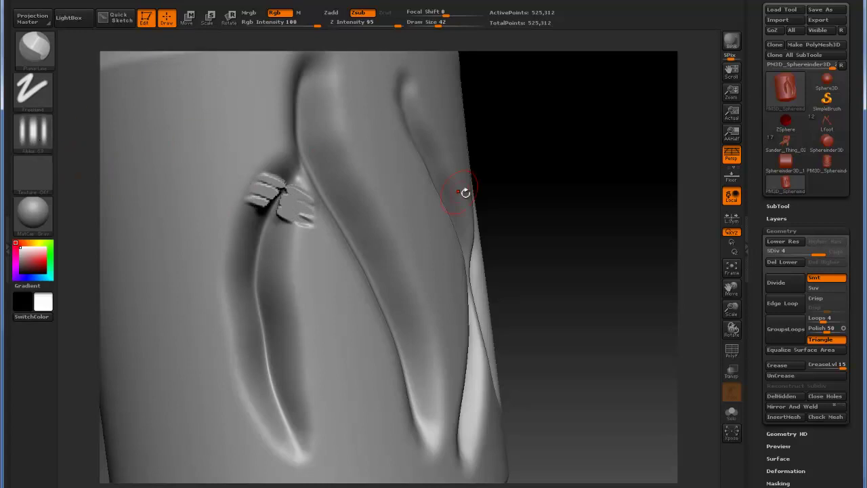
Configure the PlanarLine brush with a draw size of 88, a focal shift of 23 and Alpha 47.
mouse_move(567, 222)
mouse_down()
mouse_move(557, 208)
mouse_move(531, 213)
mouse_up()
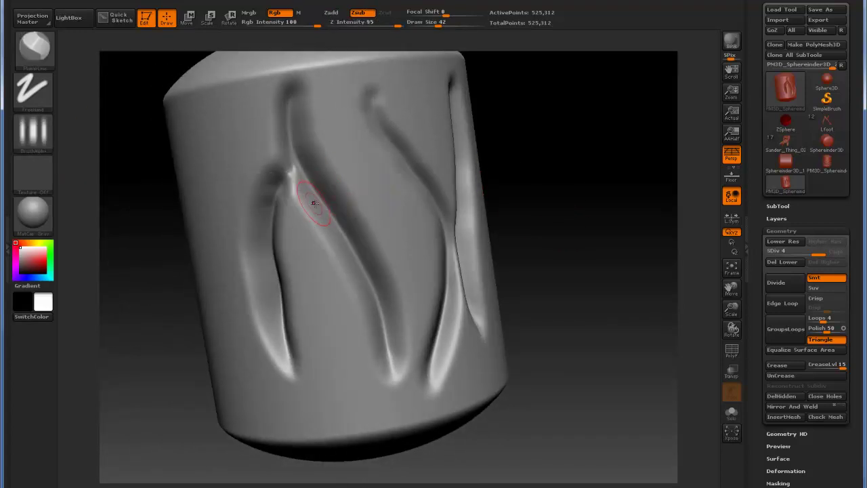
key(space)
drag(322, 186, 329, 182)
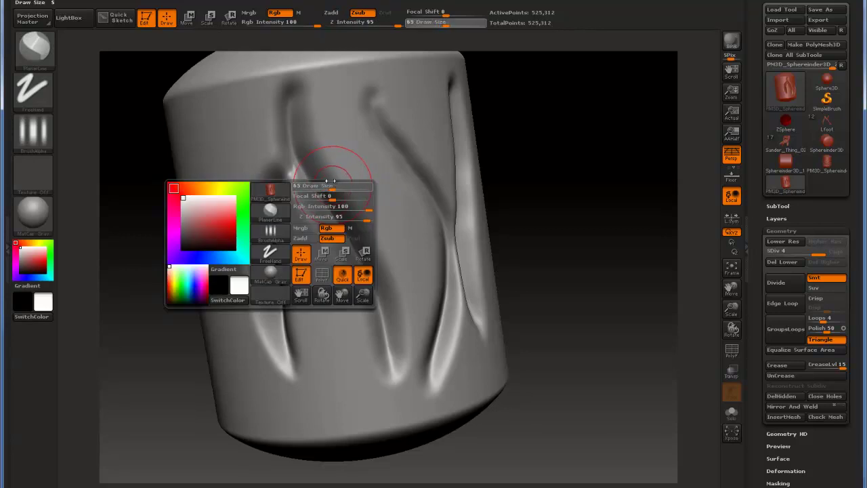
mouse_move(172, 279)
mouse_down()
mouse_move(166, 295)
mouse_move(260, 200)
mouse_up()
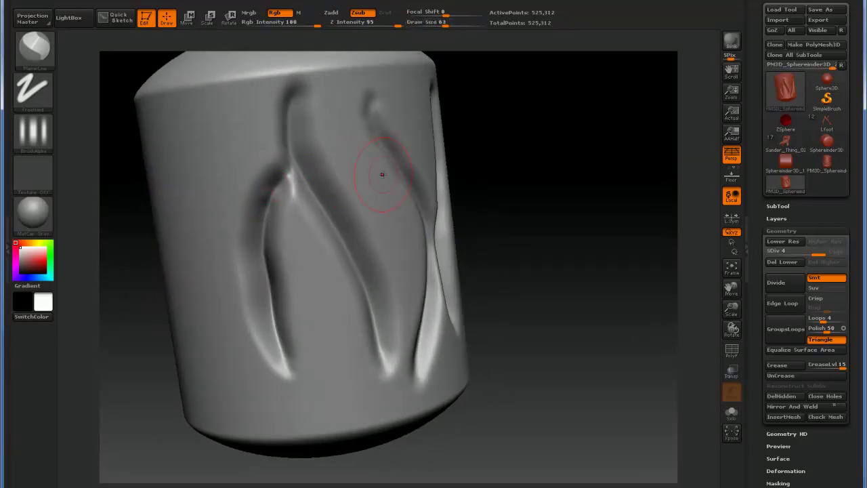
drag(535, 207, 352, 208)
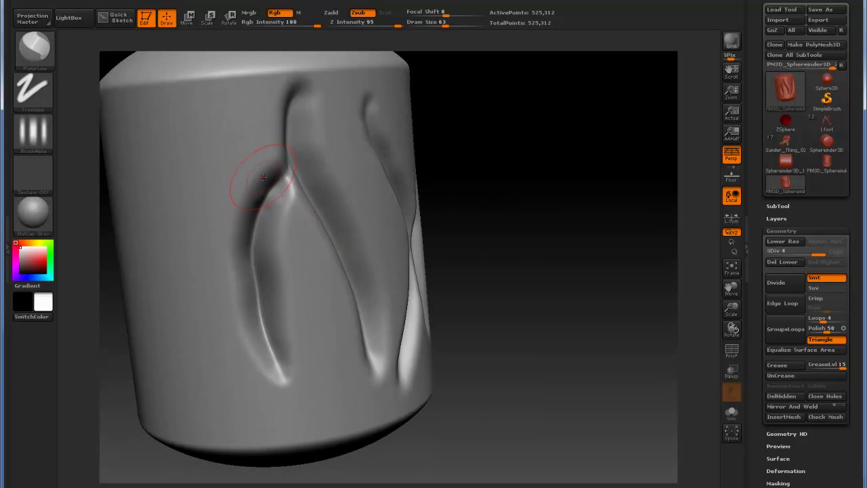
key(space)
drag(330, 138, 340, 138)
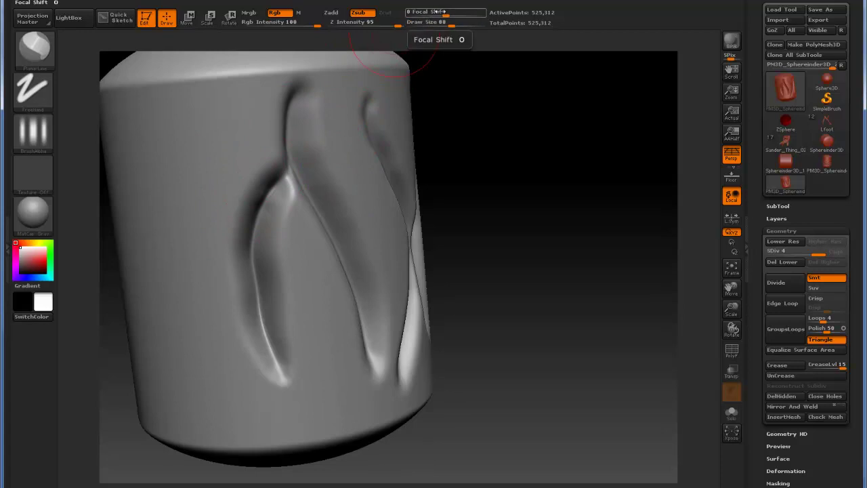
click(455, 13)
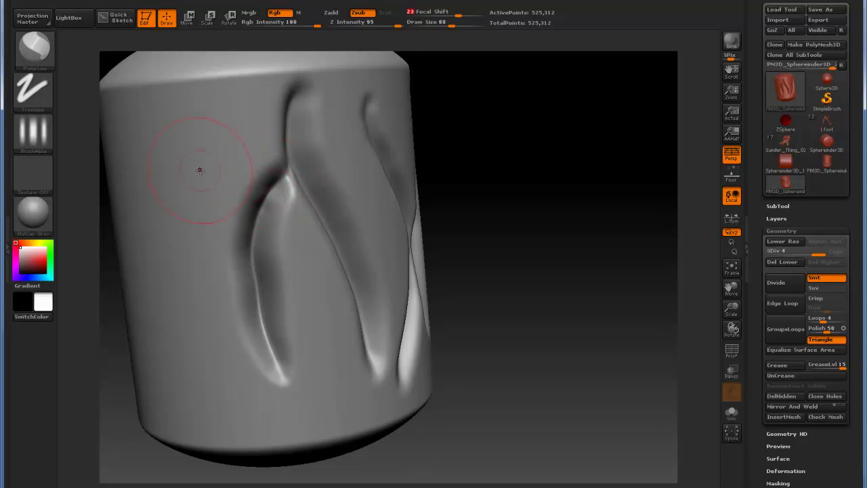
click(34, 132)
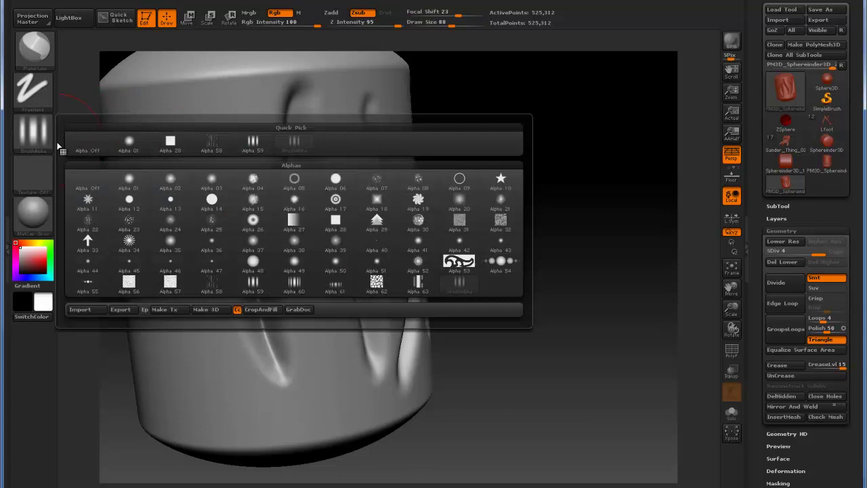
click(215, 265)
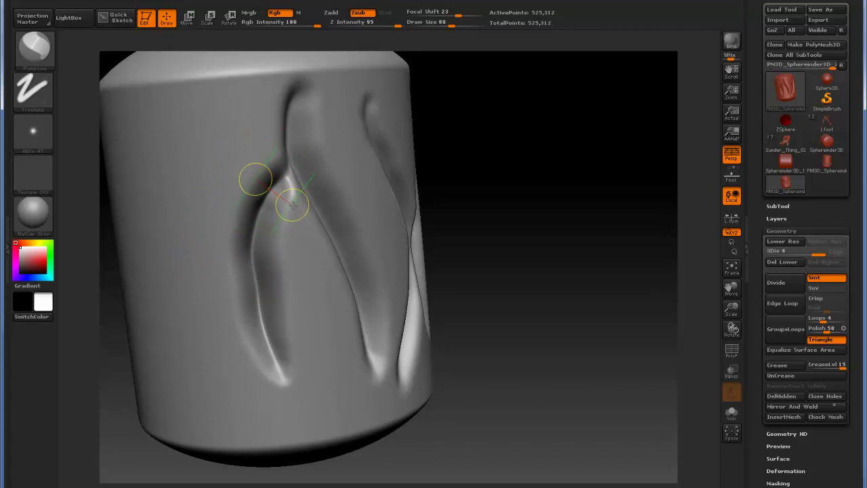
Bridge the branching groove with a row of short separate PlanarLine strands from its upper end down to its lower tip.
drag(292, 205, 283, 201)
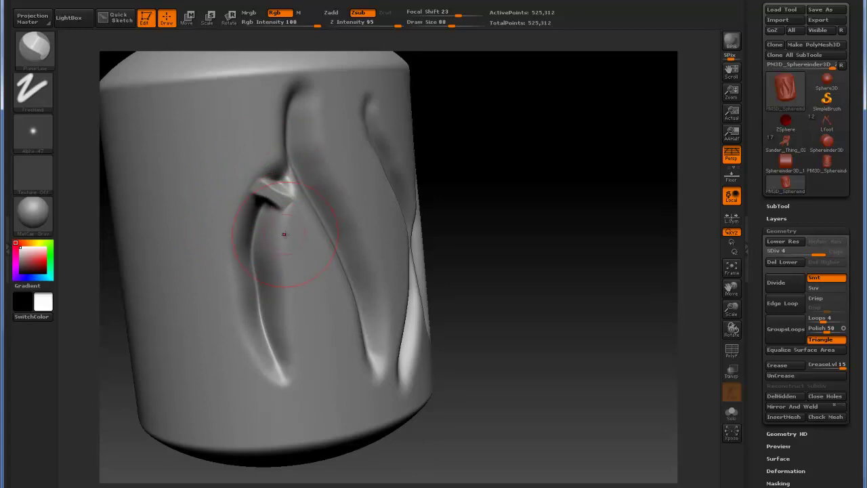
mouse_move(279, 225)
shift+mouse_down()
mouse_move(236, 212)
mouse_move(270, 223)
shift+mouse_up()
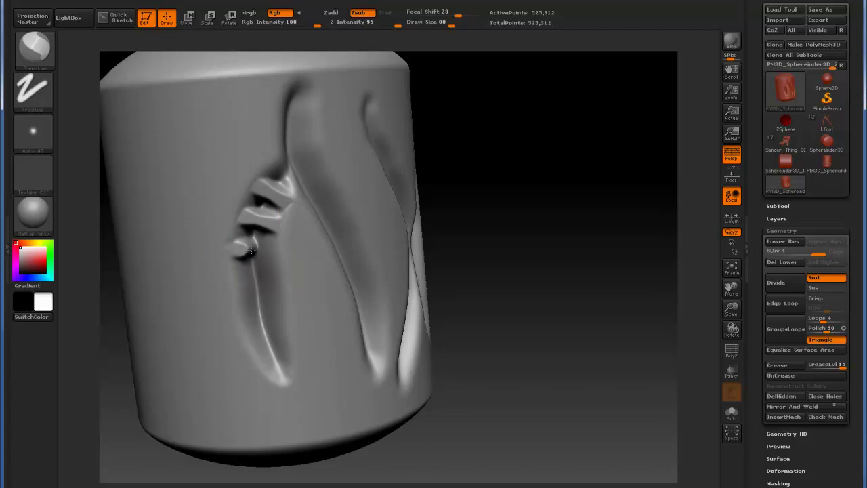
drag(251, 252, 267, 248)
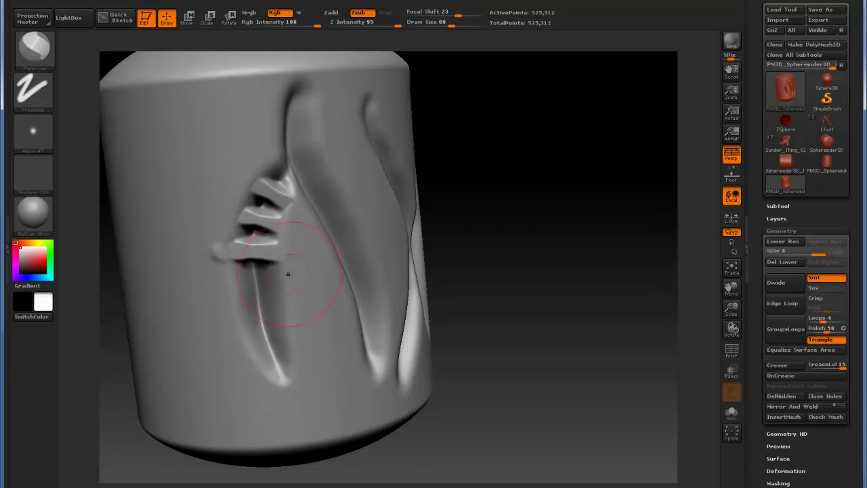
drag(237, 283, 266, 285)
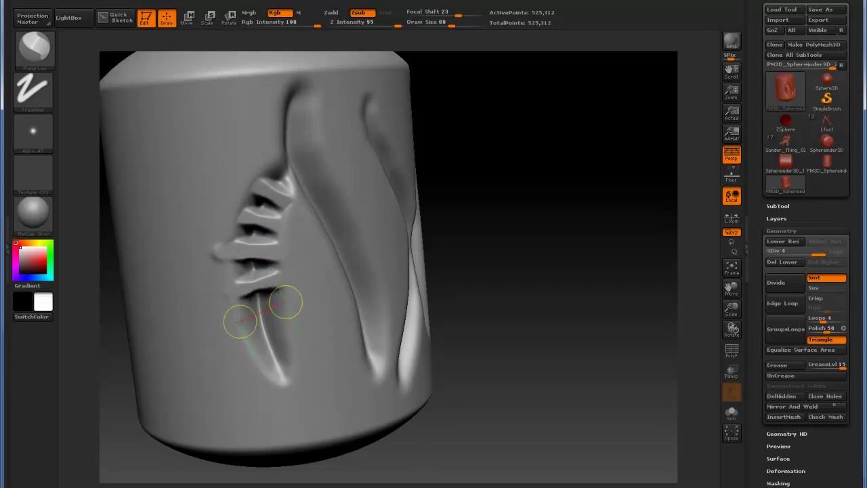
drag(237, 316, 278, 308)
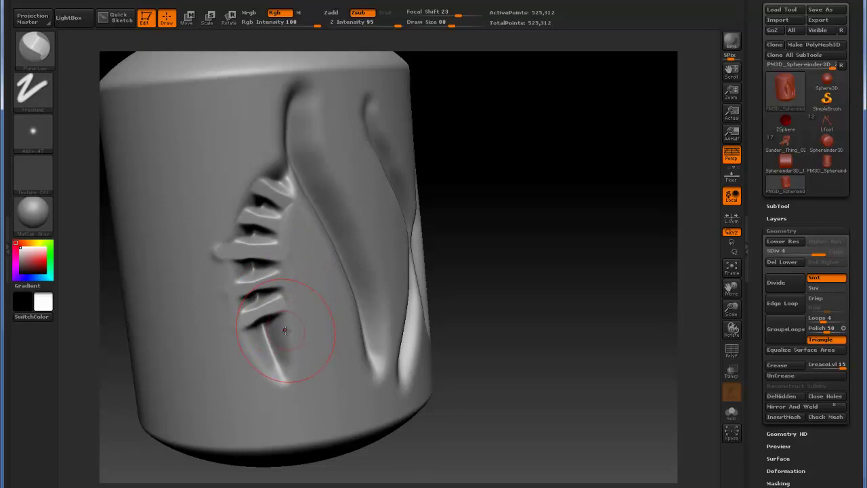
mouse_move(249, 353)
mouse_down()
mouse_move(275, 335)
mouse_move(280, 357)
mouse_move(292, 342)
mouse_up()
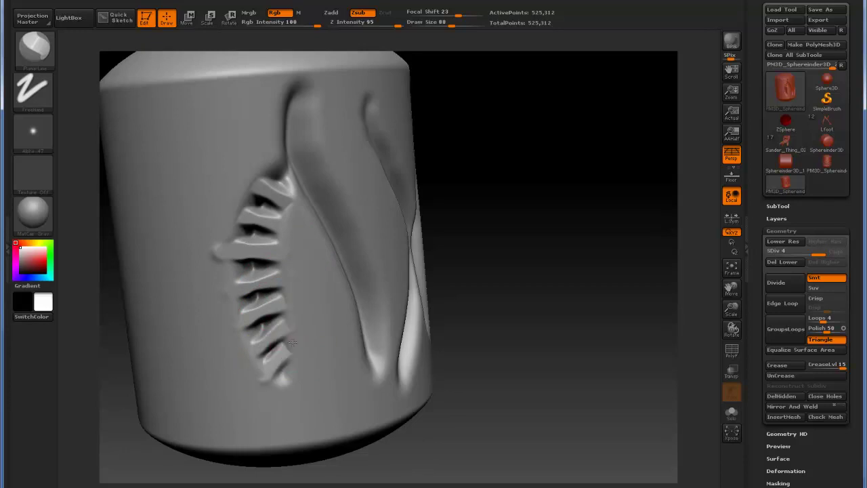
Switch the PlanarLine brush to Alpha 55 and lay strands across the middle of the long groove beside the branching one.
mouse_move(575, 279)
mouse_down()
mouse_move(561, 248)
mouse_move(548, 316)
mouse_move(513, 281)
mouse_move(540, 309)
mouse_up()
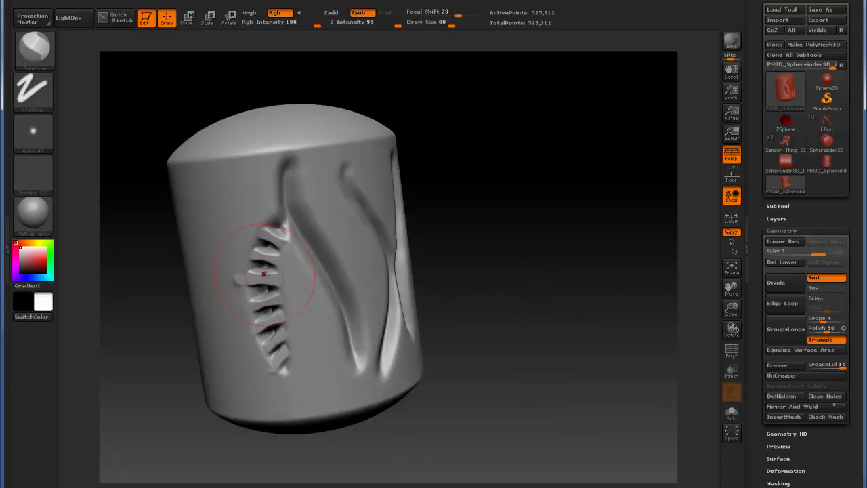
mouse_move(506, 287)
mouse_down()
mouse_move(541, 293)
mouse_move(510, 267)
mouse_move(535, 272)
mouse_move(537, 264)
mouse_up()
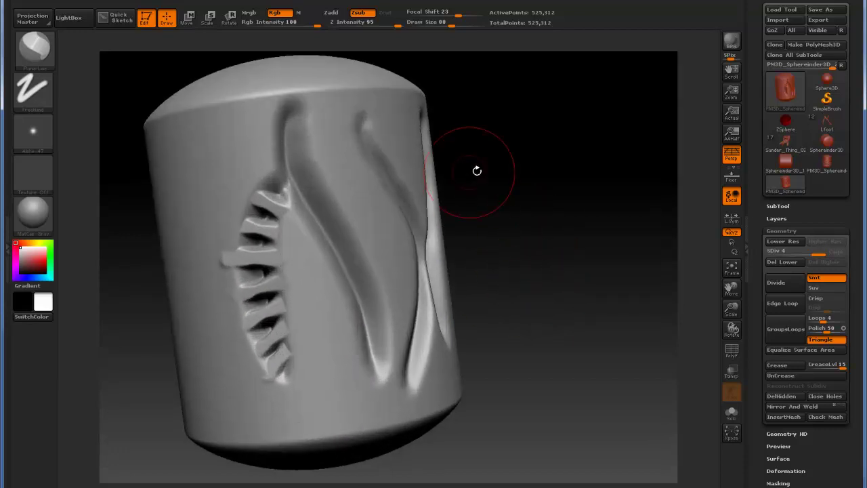
drag(536, 196, 531, 233)
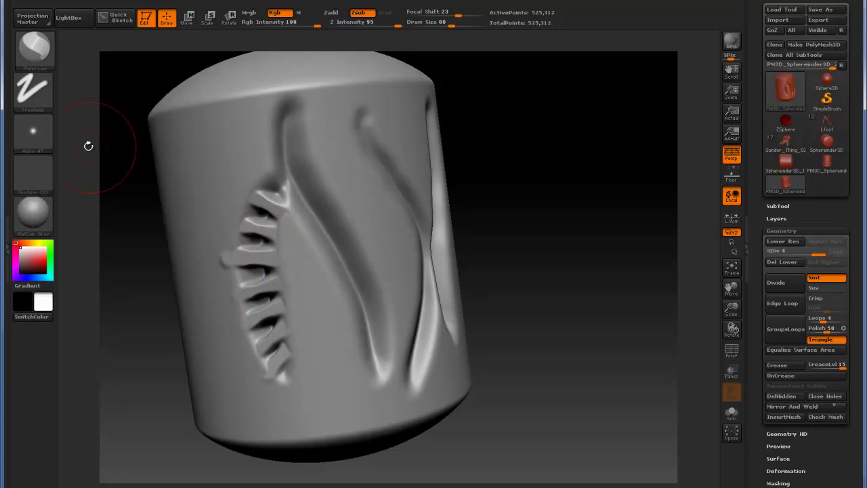
click(27, 128)
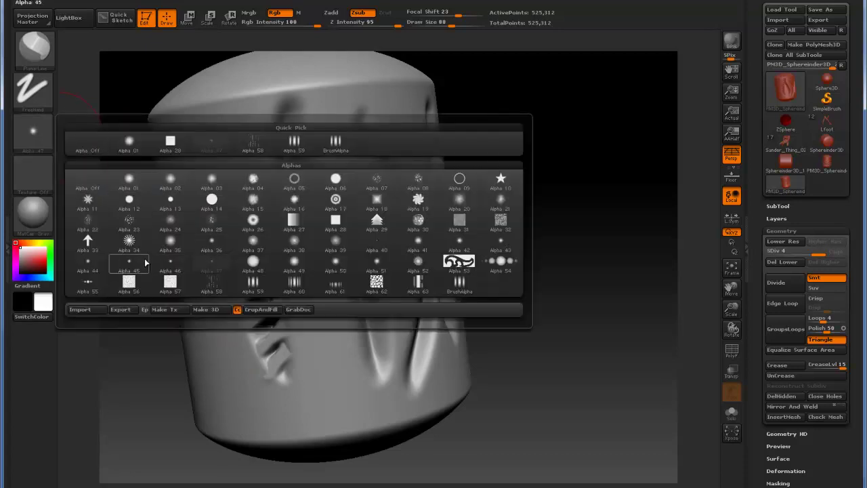
click(89, 281)
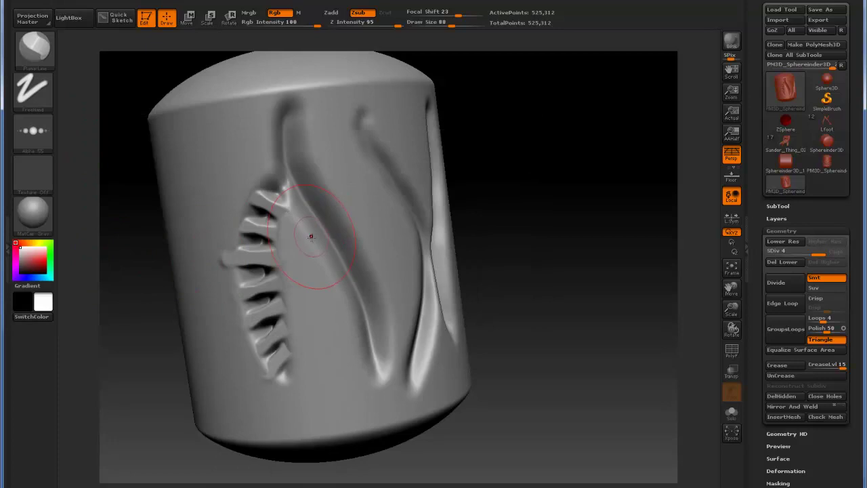
drag(351, 209, 311, 242)
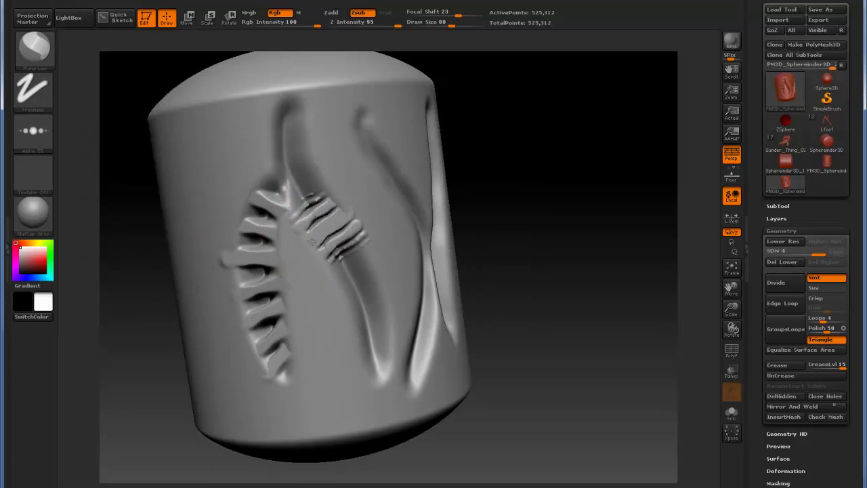
drag(528, 240, 468, 246)
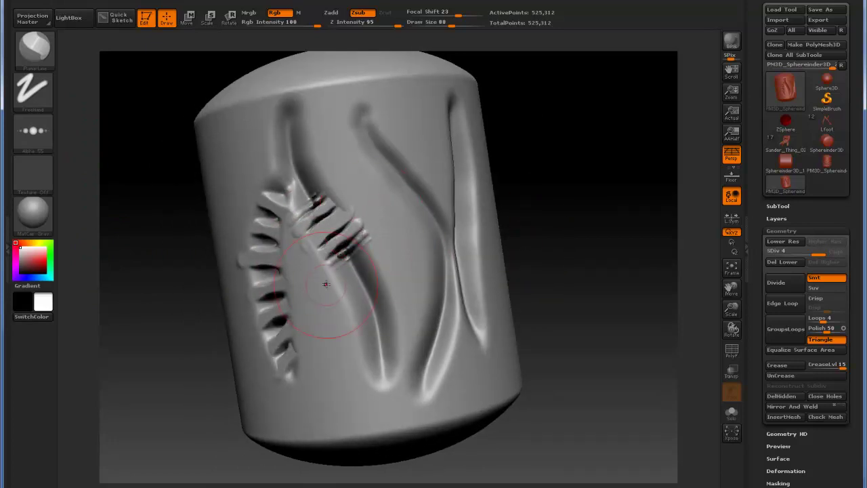
drag(386, 282, 387, 282)
drag(331, 296, 386, 294)
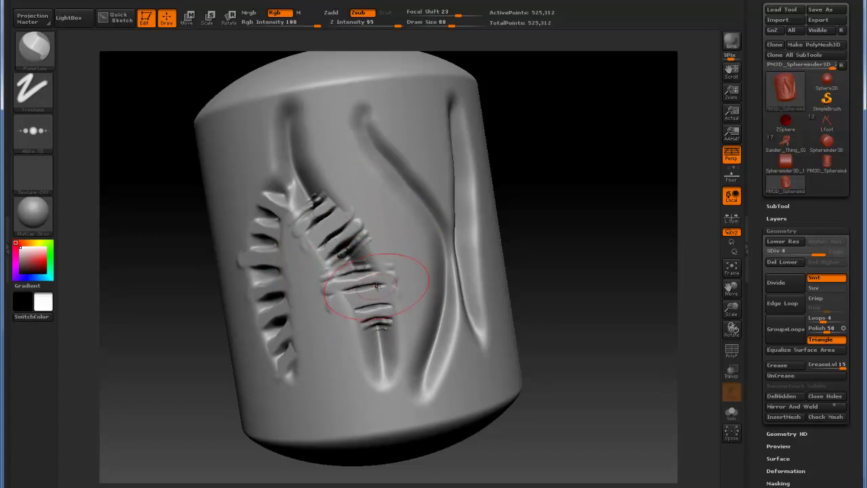
Switch the PlanarLine brush to Alpha 58 for the third groove.
click(36, 137)
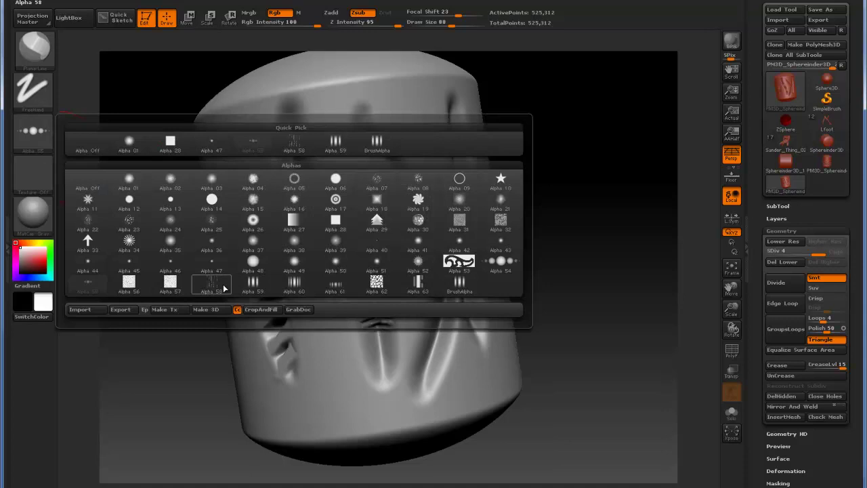
click(224, 288)
drag(556, 193, 102, 196)
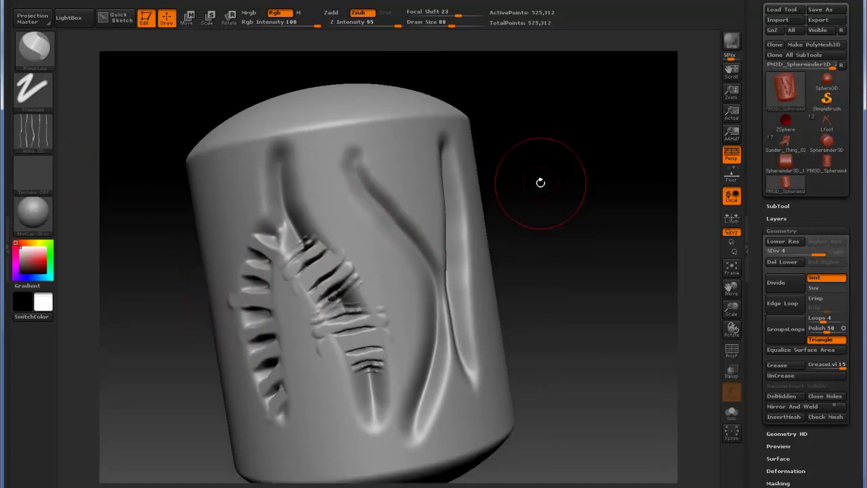
drag(540, 182, 550, 197)
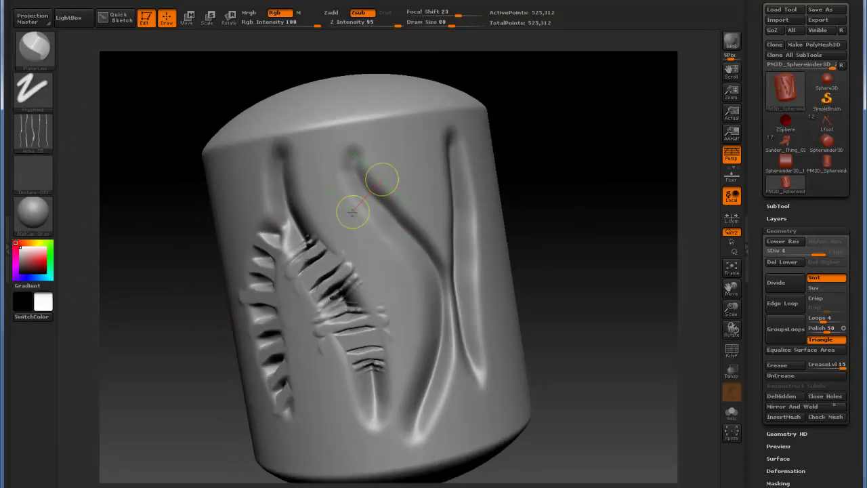
Try diagonal PlanarLine strokes with Alpha 58 across the upper end of the third groove and undo them.
mouse_move(352, 213)
mouse_down()
mouse_move(342, 196)
mouse_move(417, 160)
mouse_up()
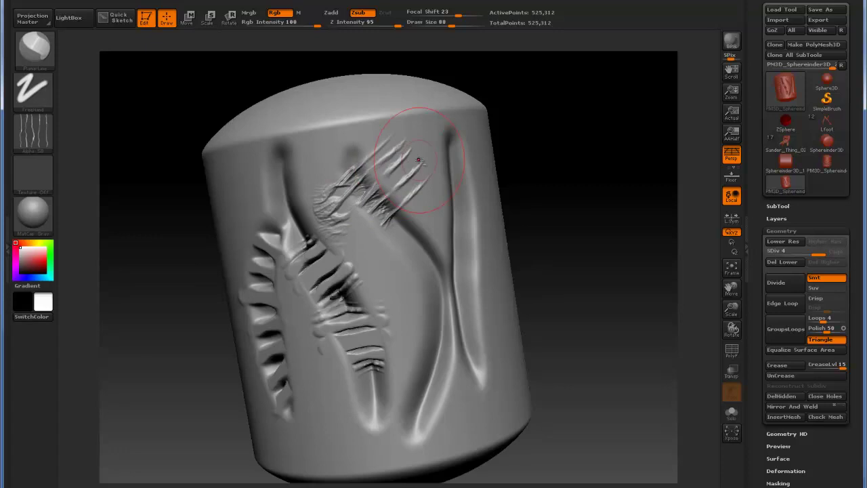
drag(549, 212, 612, 233)
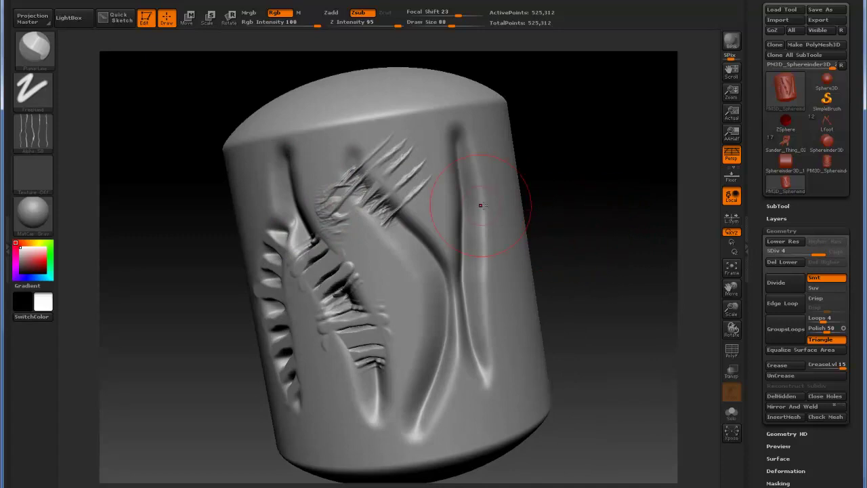
key(ctrl+z)
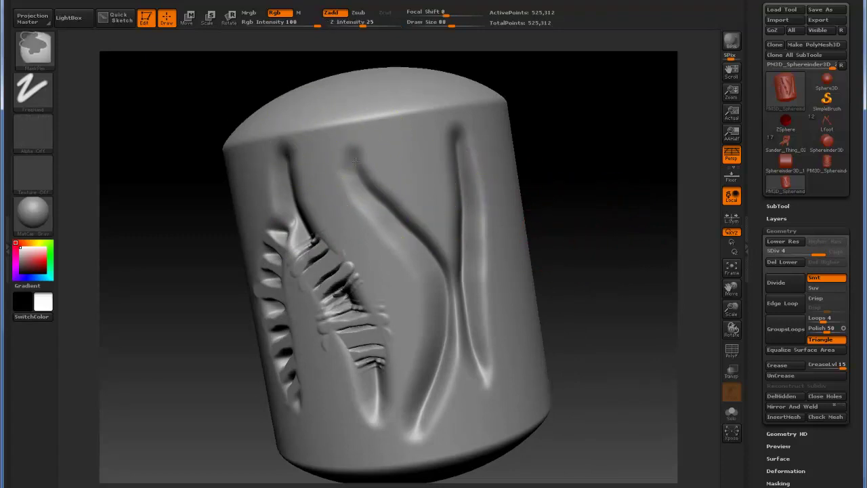
Mask the upper part of the third groove, invert the mask and draw a row of PlanarLine strands across the exposed area.
mouse_move(388, 215)
mouse_down()
mouse_move(442, 279)
mouse_move(354, 157)
mouse_up()
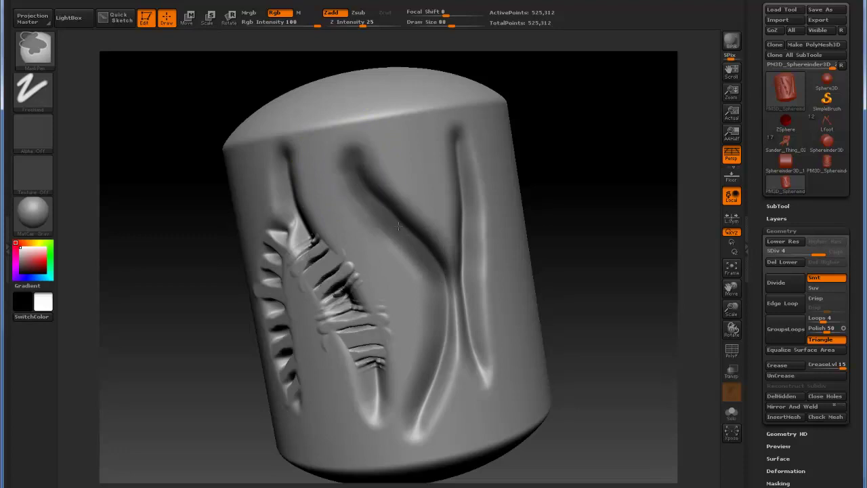
ctrl+click(585, 206)
mouse_move(393, 176)
mouse_down()
mouse_move(361, 215)
mouse_move(366, 210)
mouse_up()
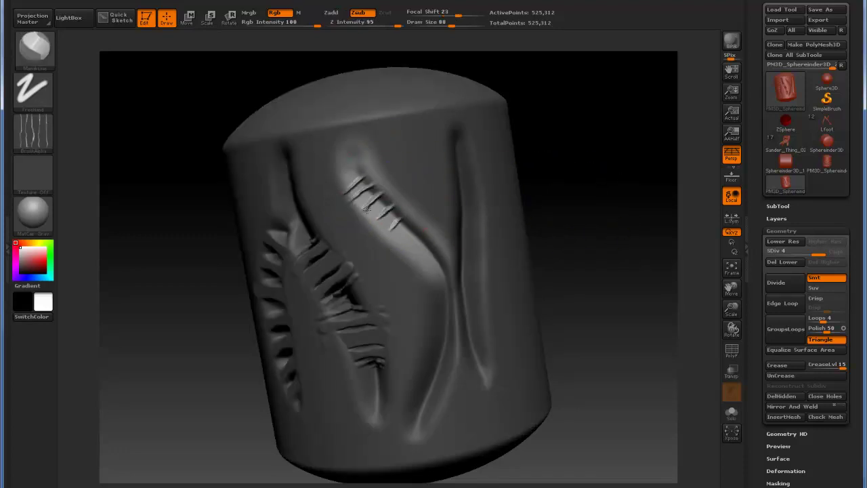
mouse_move(444, 230)
mouse_down()
mouse_move(411, 266)
mouse_move(381, 280)
mouse_up()
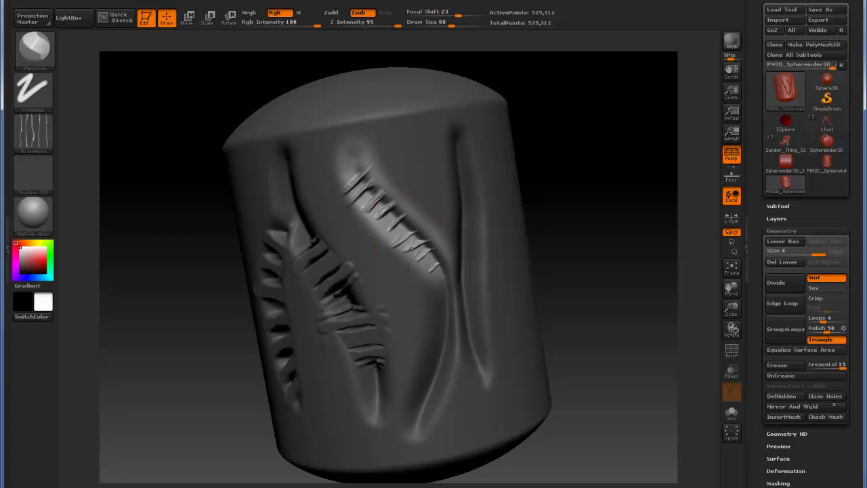
Clear the mask and smooth the new strands along the third groove.
mouse_move(574, 228)
mouse_down()
mouse_move(596, 271)
mouse_move(583, 287)
mouse_move(585, 250)
mouse_move(608, 304)
mouse_up()
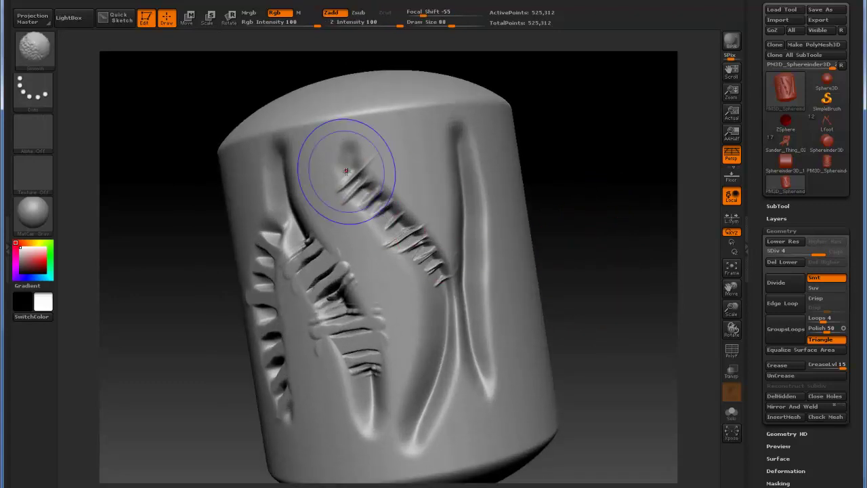
mouse_move(350, 171)
shift+mouse_down()
mouse_move(441, 278)
mouse_move(362, 191)
mouse_move(424, 264)
shift+mouse_up()
drag(605, 264, 569, 257)
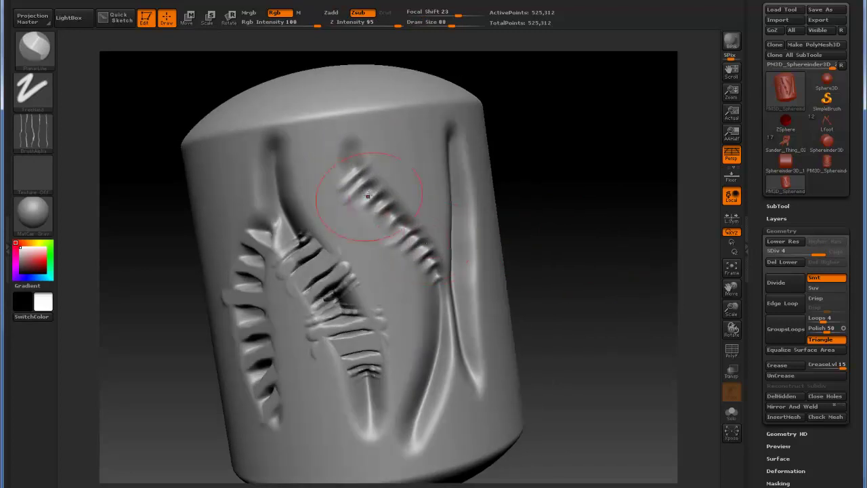
mouse_move(575, 205)
mouse_down()
mouse_move(567, 245)
mouse_move(563, 233)
mouse_move(441, 193)
mouse_up()
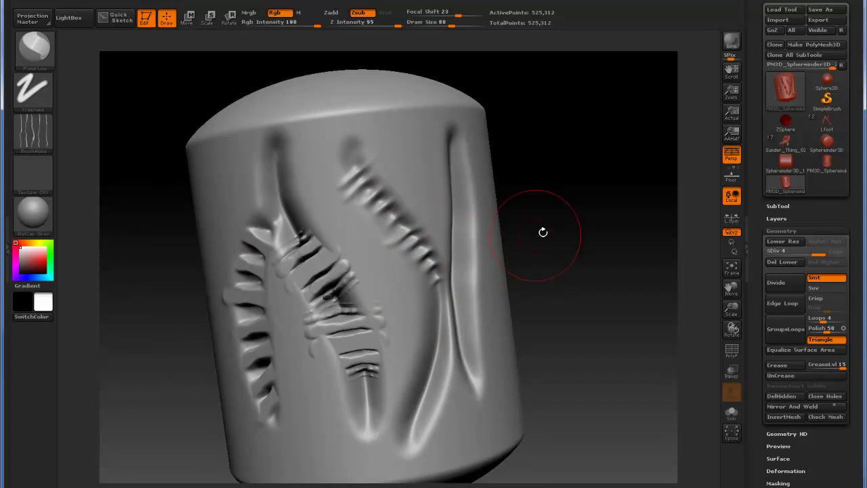
drag(542, 232, 467, 234)
drag(234, 289, 197, 262)
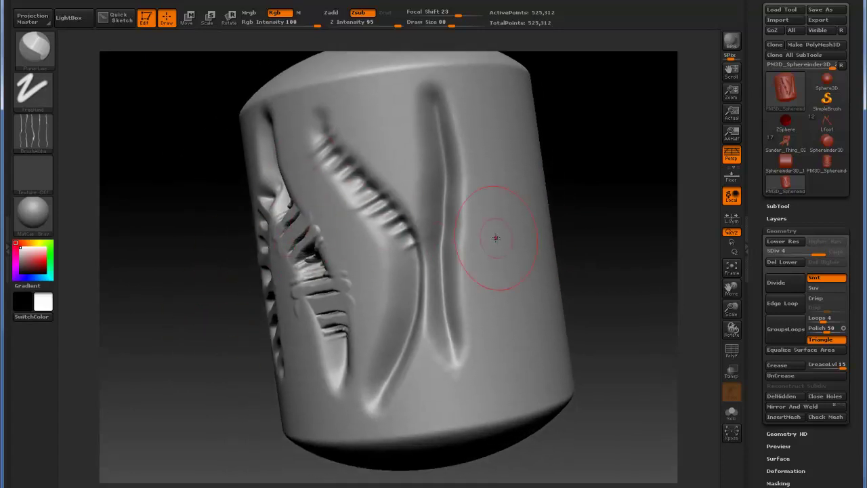
Turn to a blank side of the cylinder and turn off the alpha of the PlanarLine brush.
mouse_move(619, 257)
mouse_down()
mouse_move(600, 244)
mouse_move(600, 266)
mouse_move(571, 267)
mouse_move(551, 253)
mouse_move(534, 273)
mouse_move(463, 301)
mouse_up()
mouse_move(346, 409)
alt+mouse_down()
mouse_move(325, 381)
mouse_move(285, 400)
alt+mouse_up()
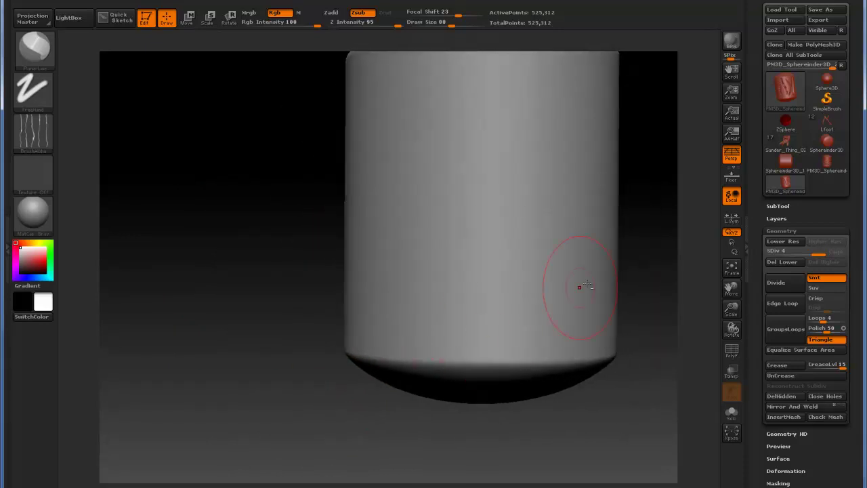
mouse_move(660, 225)
mouse_down()
mouse_move(589, 264)
mouse_move(252, 188)
mouse_up()
click(34, 48)
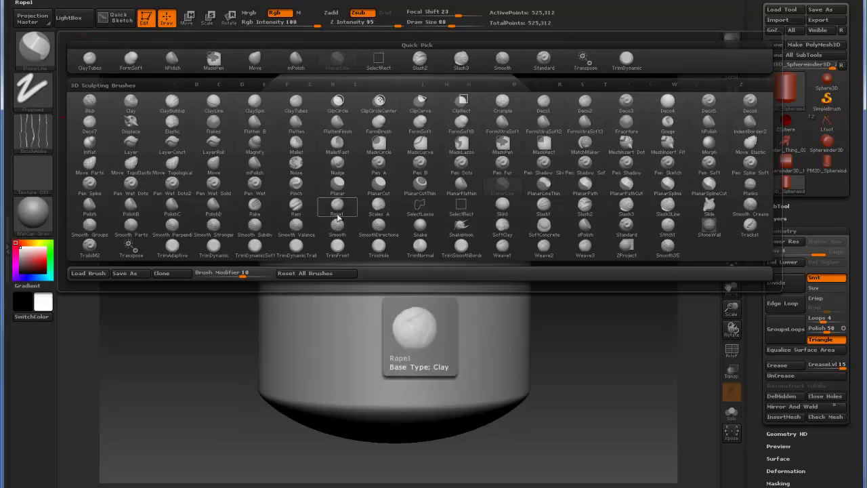
click(503, 190)
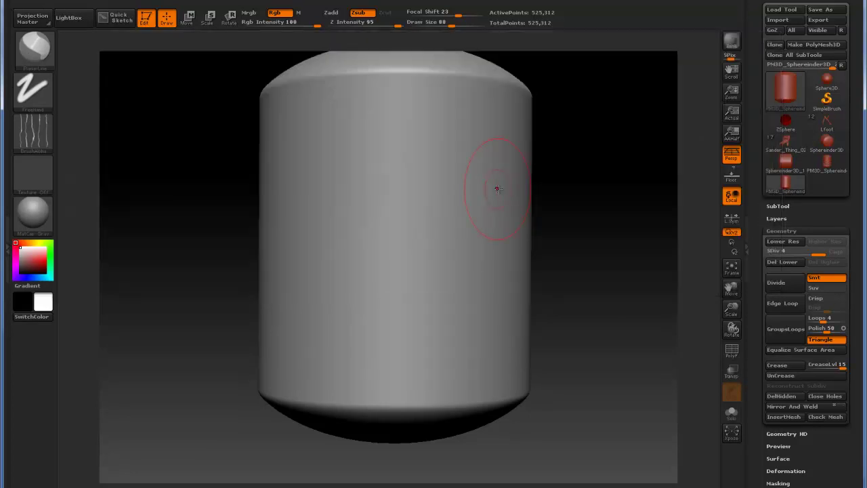
click(33, 133)
click(88, 144)
Try a wide horizontal PlanarLine stroke without alpha across the lower part of the blank side and undo it.
mouse_move(318, 357)
mouse_down()
mouse_move(446, 359)
mouse_move(436, 364)
mouse_up()
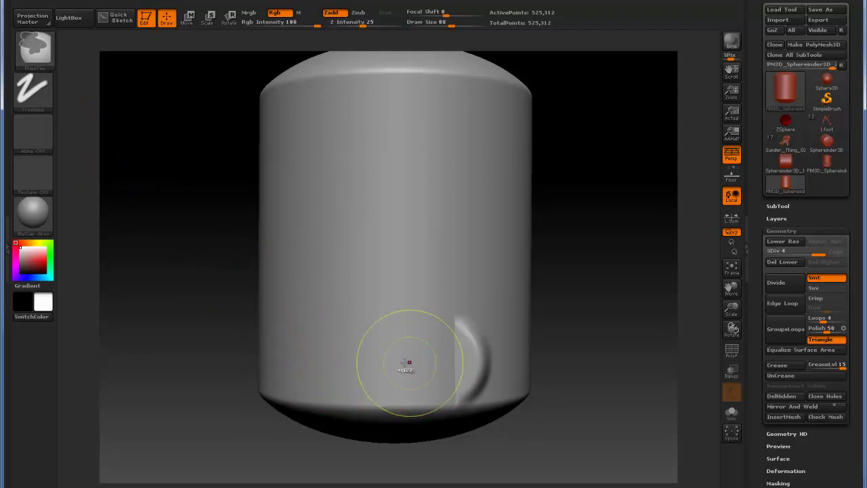
key(ctrl+z)
mouse_move(455, 356)
mouse_down()
mouse_move(399, 349)
mouse_move(311, 363)
mouse_up()
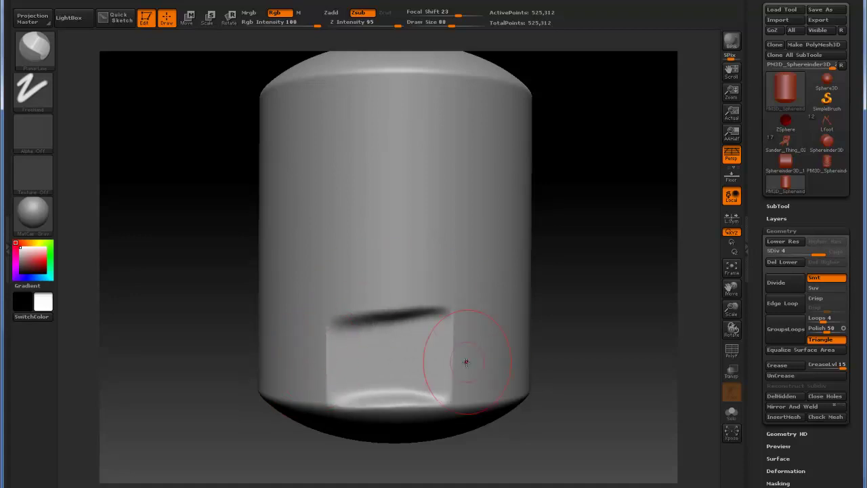
drag(594, 345, 474, 244)
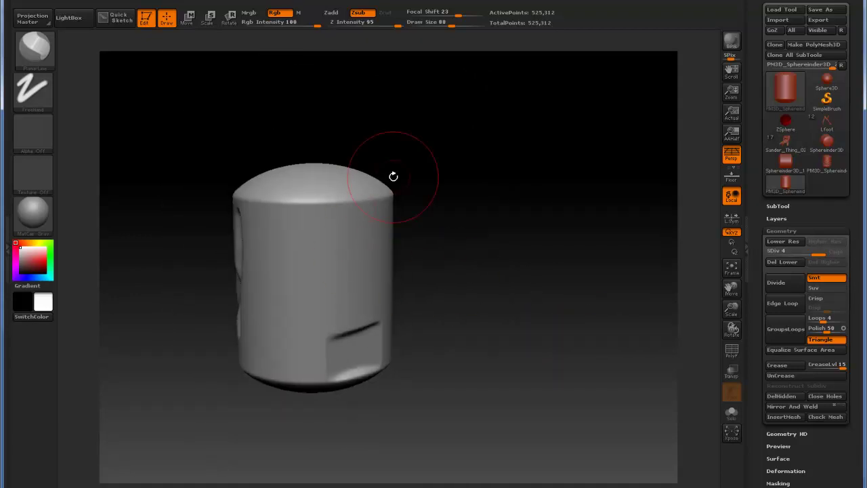
drag(474, 328, 440, 299)
Reduce the draw size to 41 and cut two staggered flat PlanarLine patches into the lower half of the blank side.
key(space)
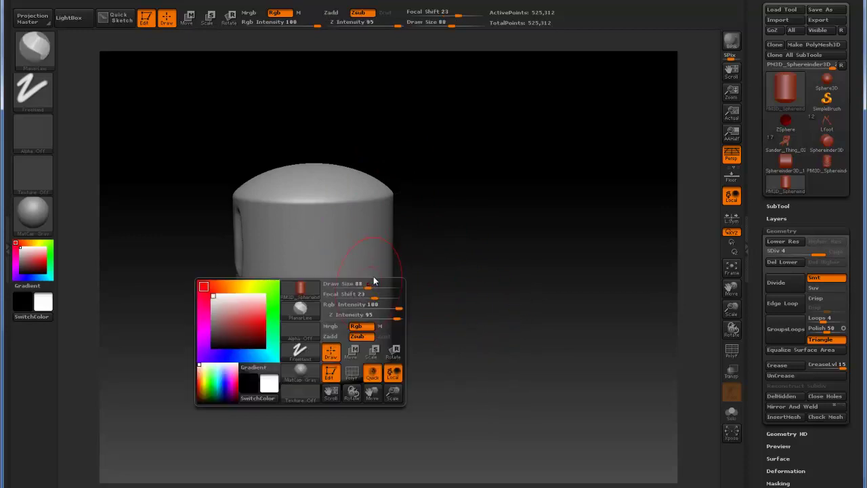
drag(355, 284, 354, 283)
drag(449, 298, 433, 302)
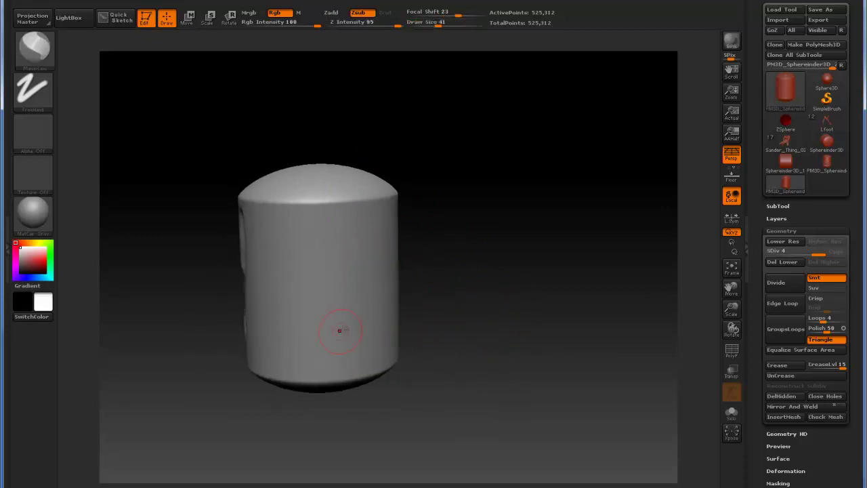
click(377, 334)
mouse_move(331, 342)
mouse_down()
mouse_move(375, 335)
mouse_move(384, 308)
mouse_move(365, 291)
mouse_up()
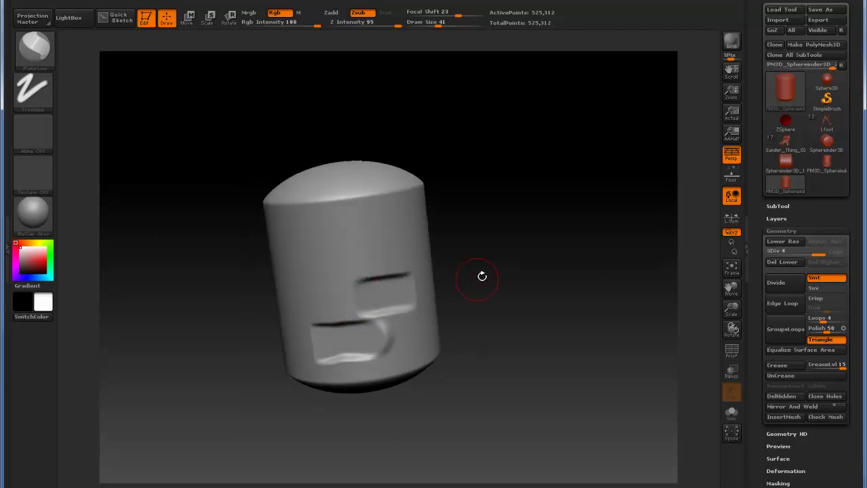
Cut four more short horizontal PlanarLine patches around the first two, staggered in brick-like rows.
mouse_move(480, 275)
mouse_down()
mouse_move(321, 304)
mouse_move(288, 301)
mouse_up()
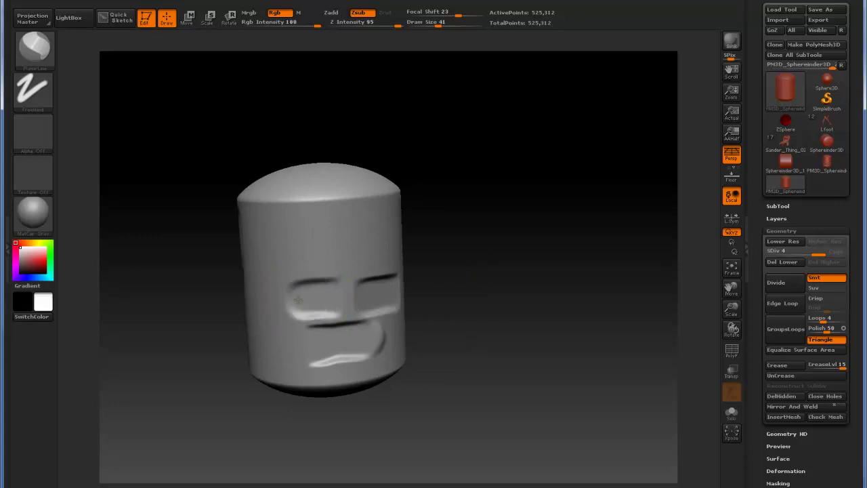
drag(465, 304, 372, 338)
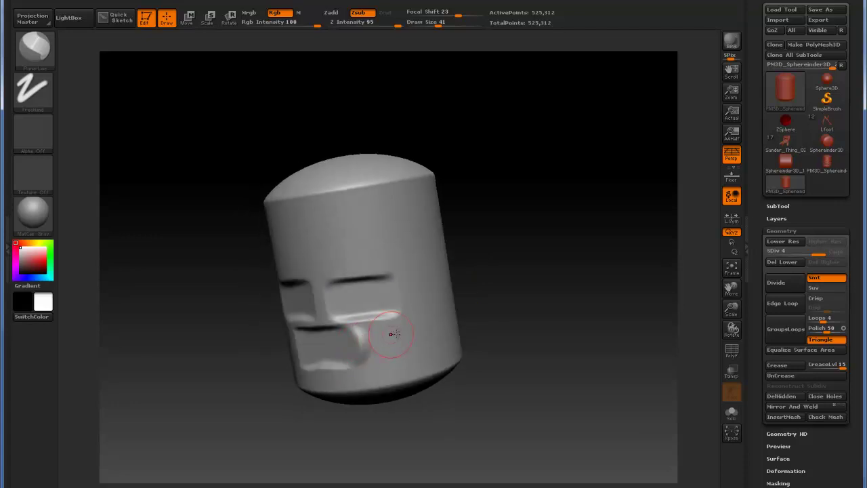
mouse_move(427, 321)
mouse_down()
mouse_move(361, 340)
mouse_move(424, 323)
mouse_up()
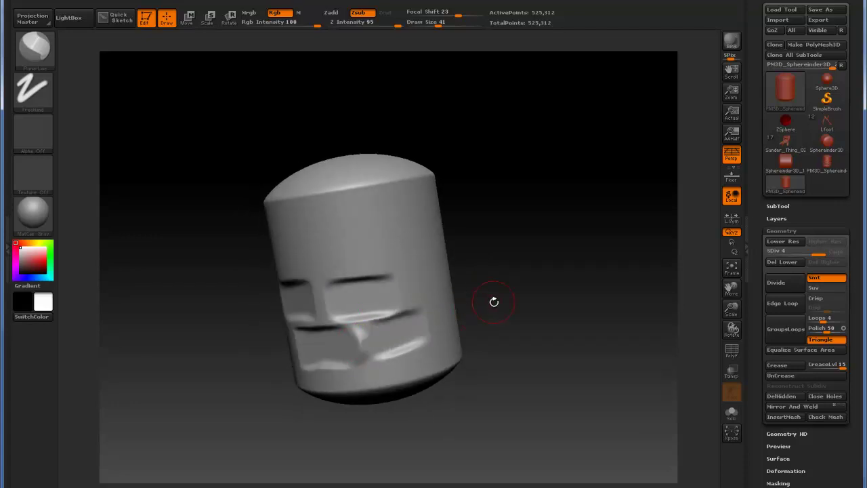
mouse_move(494, 302)
mouse_down()
mouse_move(519, 298)
mouse_move(506, 294)
mouse_up()
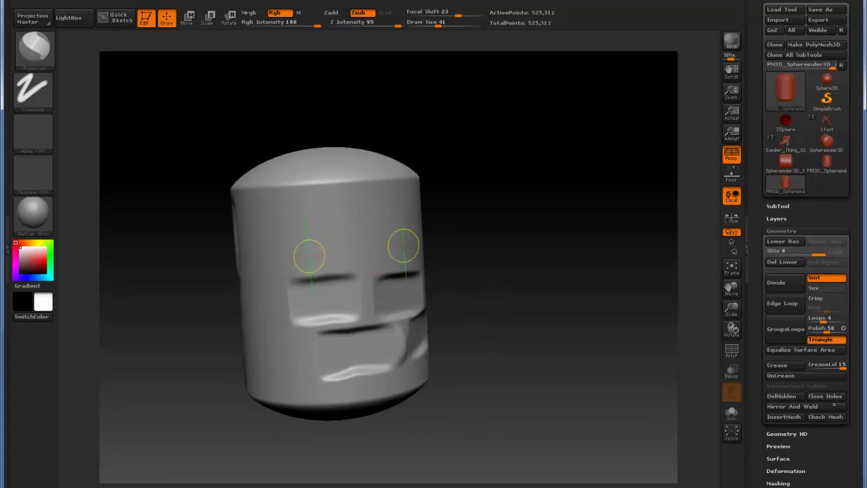
drag(476, 244, 509, 246)
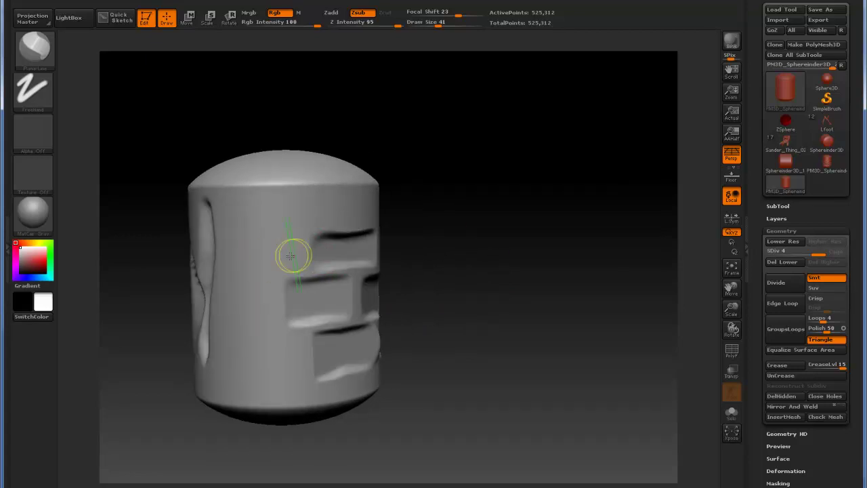
drag(230, 258, 295, 256)
drag(499, 253, 445, 250)
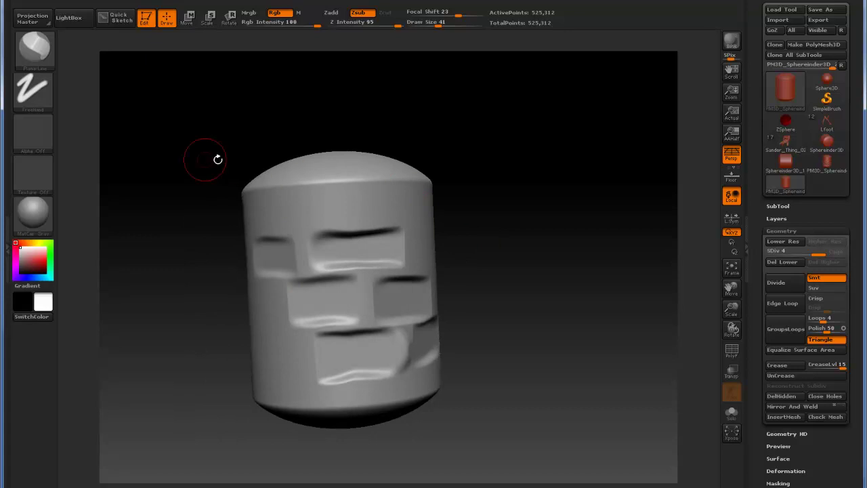
Switch to a FormXtraSoft brush and build up raised ridges along the borders between the flat patches.
click(33, 48)
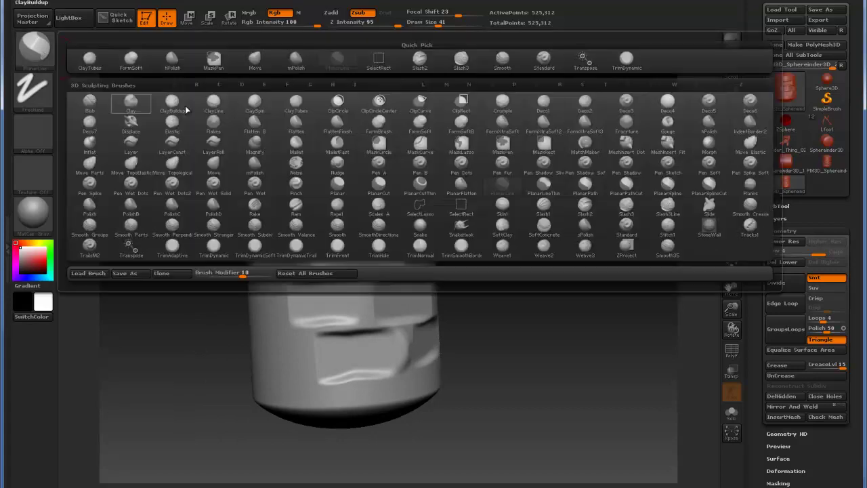
click(502, 122)
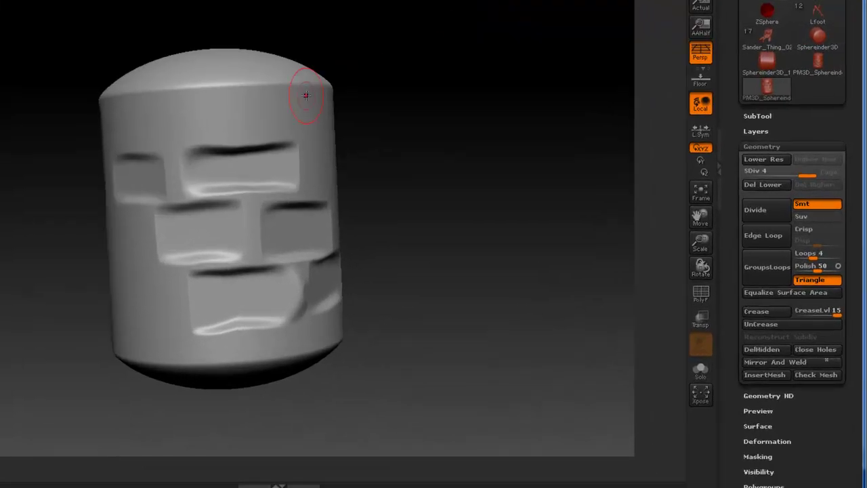
mouse_move(136, 154)
mouse_down()
mouse_move(217, 180)
mouse_move(268, 147)
mouse_move(252, 112)
mouse_move(197, 96)
mouse_move(124, 136)
mouse_move(139, 153)
mouse_move(84, 203)
mouse_move(186, 179)
mouse_move(237, 233)
mouse_move(193, 234)
mouse_move(142, 261)
mouse_move(155, 258)
mouse_up()
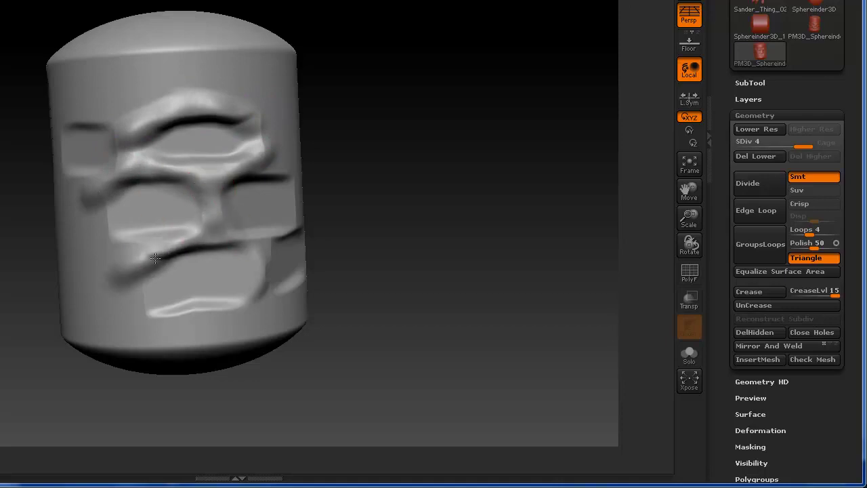
mouse_move(236, 292)
mouse_down()
mouse_move(183, 309)
mouse_move(147, 297)
mouse_up()
drag(396, 229, 329, 231)
mouse_move(249, 272)
mouse_down()
mouse_move(304, 302)
mouse_move(344, 291)
mouse_up()
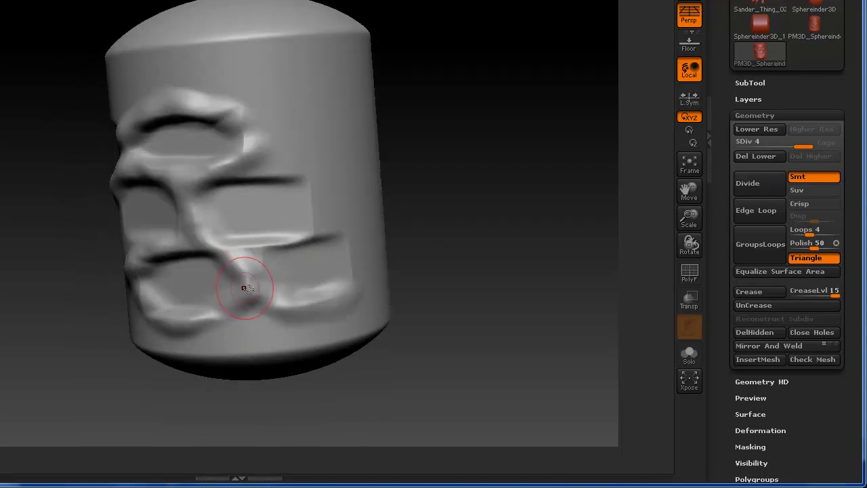
mouse_move(246, 287)
mouse_down()
mouse_move(294, 248)
mouse_move(329, 234)
mouse_up()
mouse_move(310, 203)
mouse_down()
mouse_move(267, 184)
mouse_move(281, 187)
mouse_up()
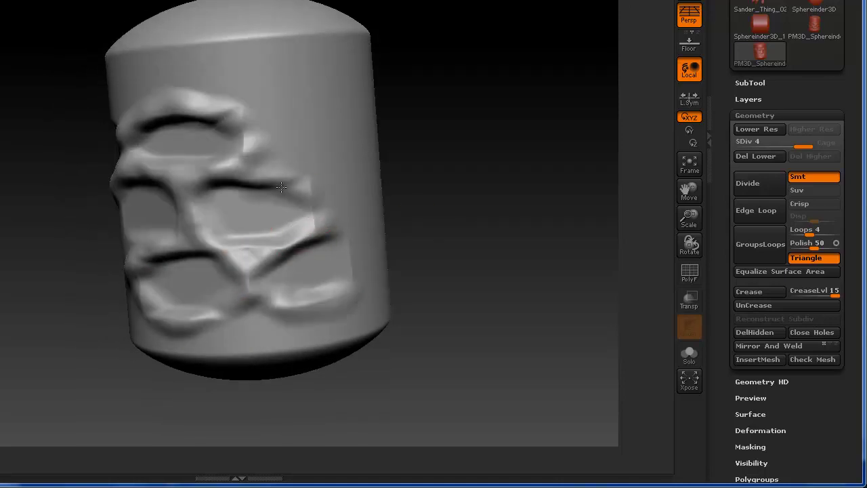
Lower the mesh to subdivision level 2 and smooth the ridges and edges around the patches.
drag(465, 178, 658, 139)
click(756, 129)
click(757, 128)
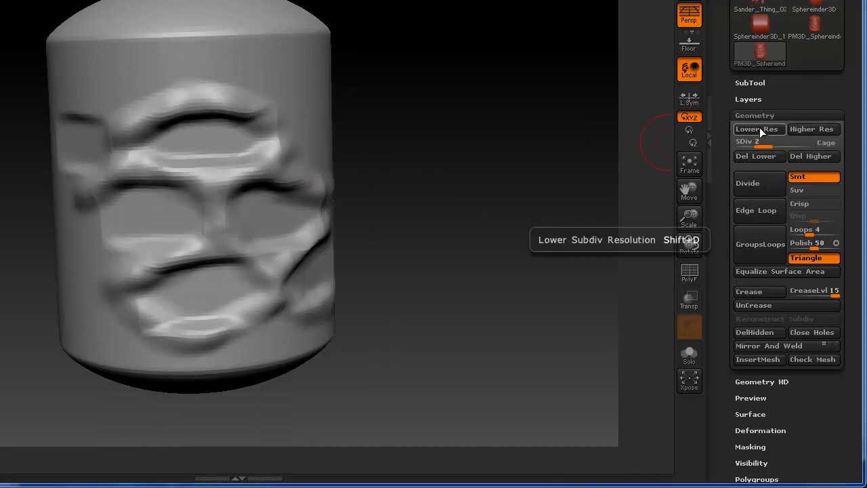
drag(449, 212, 343, 135)
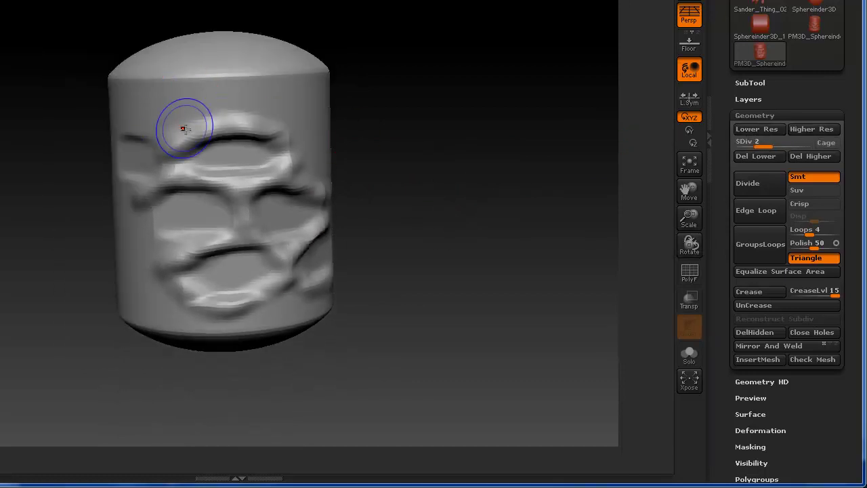
mouse_move(189, 139)
mouse_down()
mouse_move(249, 143)
mouse_move(268, 163)
mouse_move(314, 160)
mouse_move(203, 182)
mouse_move(261, 281)
mouse_move(317, 227)
mouse_up()
key(space)
mouse_move(393, 219)
mouse_down()
mouse_move(302, 234)
mouse_move(372, 235)
mouse_up()
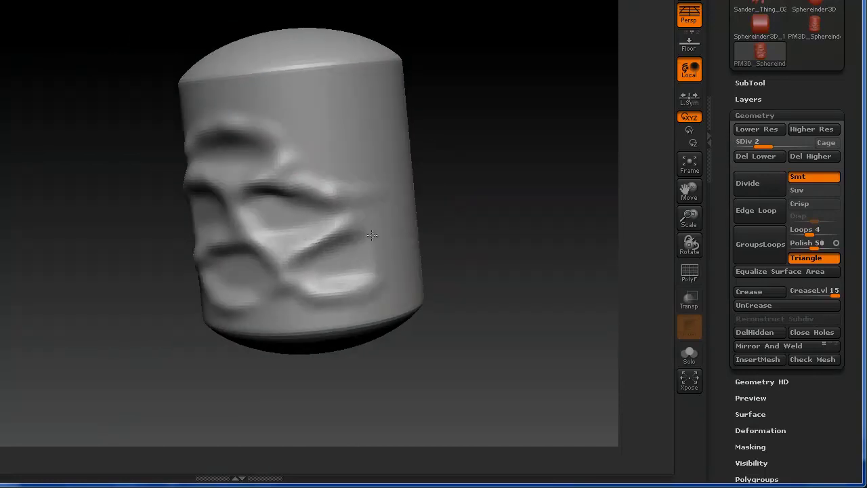
Adjust the brush size and sculpt the patches into deeper, rounded hollows between the ridges at subdivision level 2.
drag(493, 194, 539, 187)
key(space)
drag(410, 190, 393, 190)
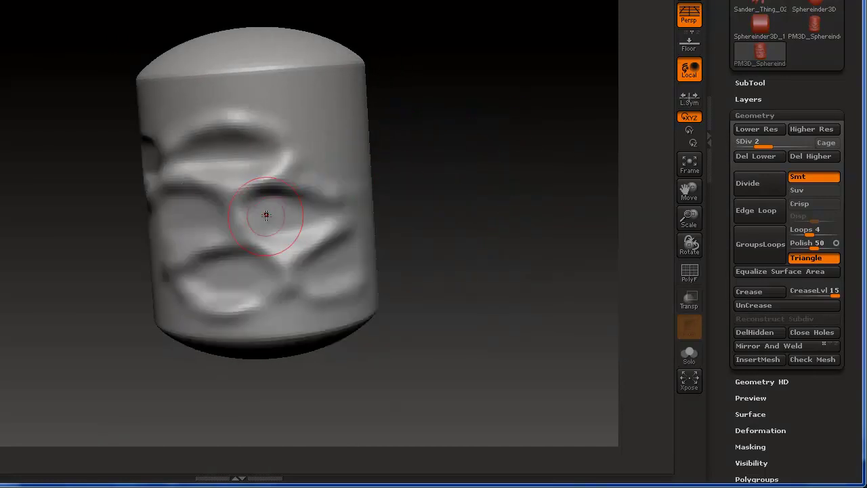
mouse_move(251, 217)
mouse_down()
mouse_move(330, 210)
mouse_move(265, 214)
mouse_up()
mouse_move(398, 227)
mouse_down()
mouse_move(419, 209)
mouse_move(409, 210)
mouse_up()
mouse_move(226, 217)
mouse_down()
mouse_move(149, 223)
mouse_move(260, 214)
mouse_up()
mouse_move(209, 159)
mouse_down()
mouse_move(303, 147)
mouse_move(215, 159)
mouse_up()
drag(393, 208, 366, 220)
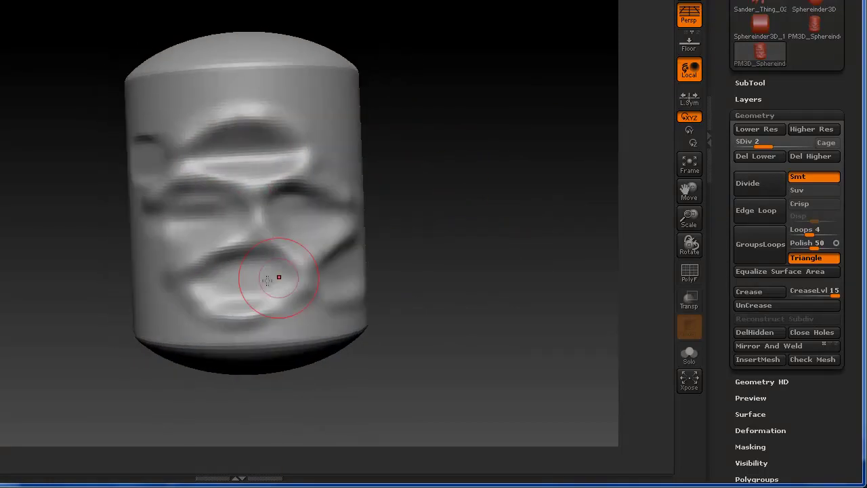
mouse_move(268, 279)
mouse_down()
mouse_move(251, 287)
mouse_move(300, 265)
mouse_move(347, 273)
mouse_move(406, 265)
mouse_up()
drag(140, 286, 465, 194)
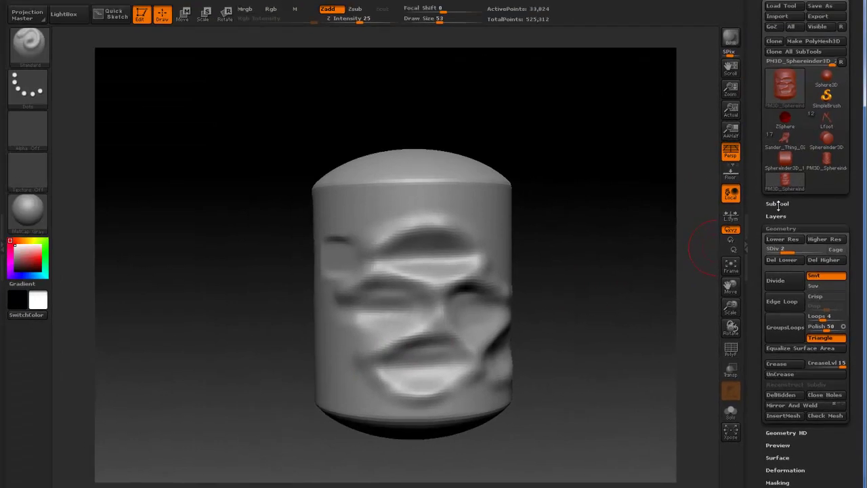
Reproject the higher subdivision detail onto the cylinder with Reproject Higher Subdiv.
click(748, 99)
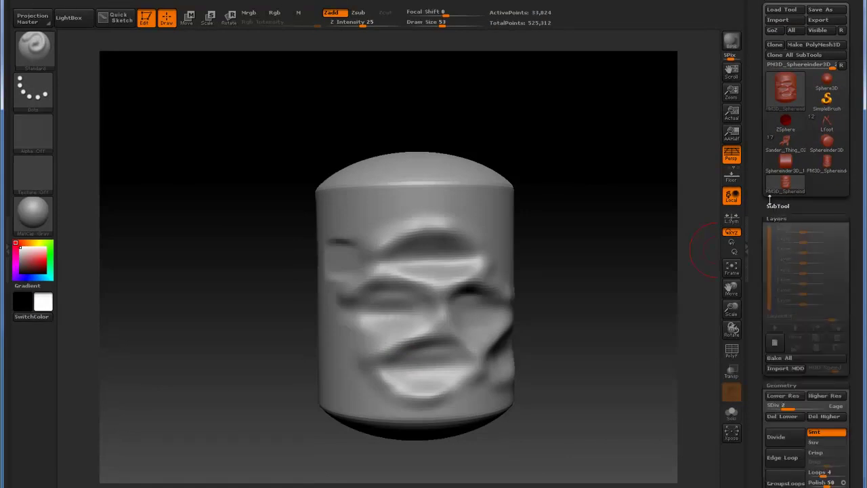
click(776, 205)
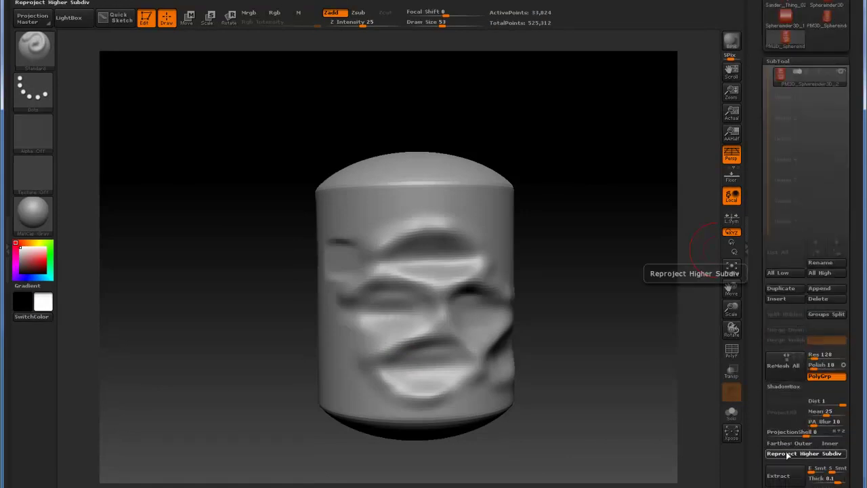
click(787, 453)
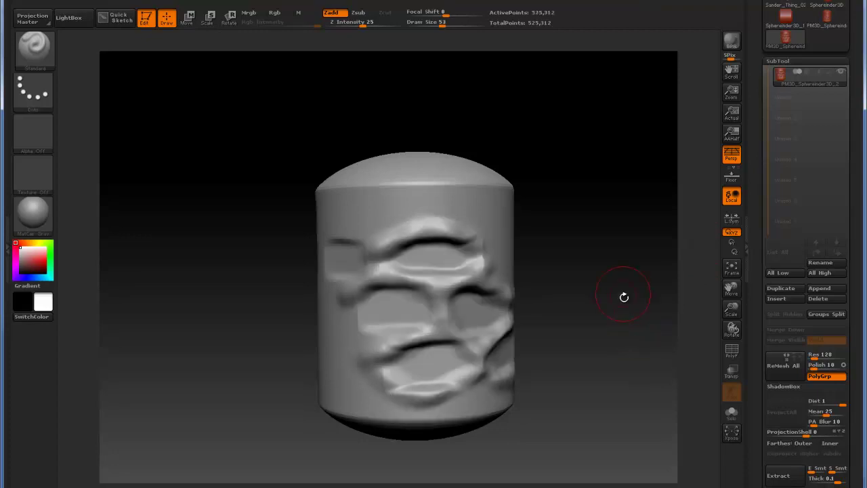
key(shift)
click(773, 63)
Switch to the TrimDynamic brush at draw size 78 and flatten the upper part of the topmost hollow.
mouse_move(608, 231)
alt+mouse_down()
mouse_move(587, 196)
mouse_move(609, 252)
mouse_move(596, 234)
alt+mouse_up()
key(b)
key(t)
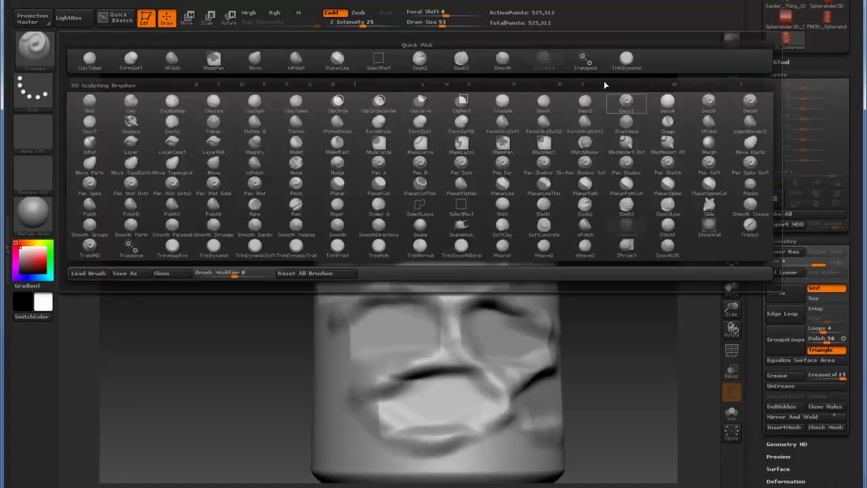
key(d)
key(space)
drag(487, 232, 507, 232)
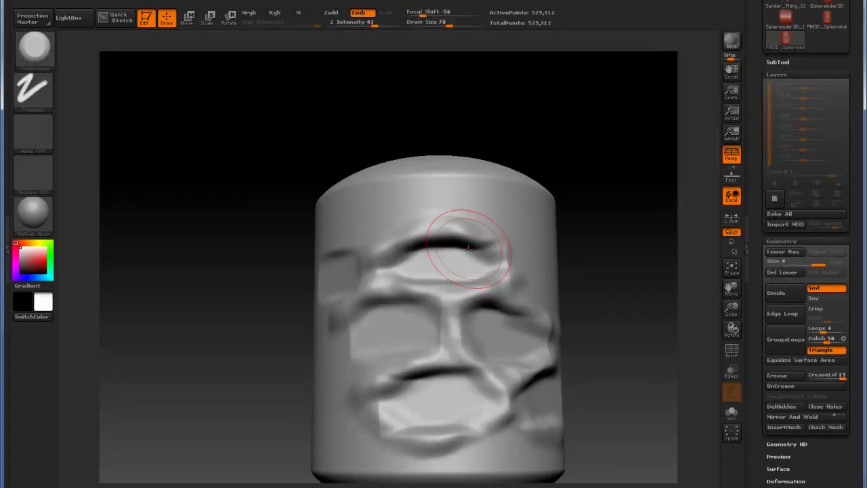
mouse_move(447, 251)
mouse_down()
mouse_move(428, 253)
mouse_move(451, 251)
mouse_up()
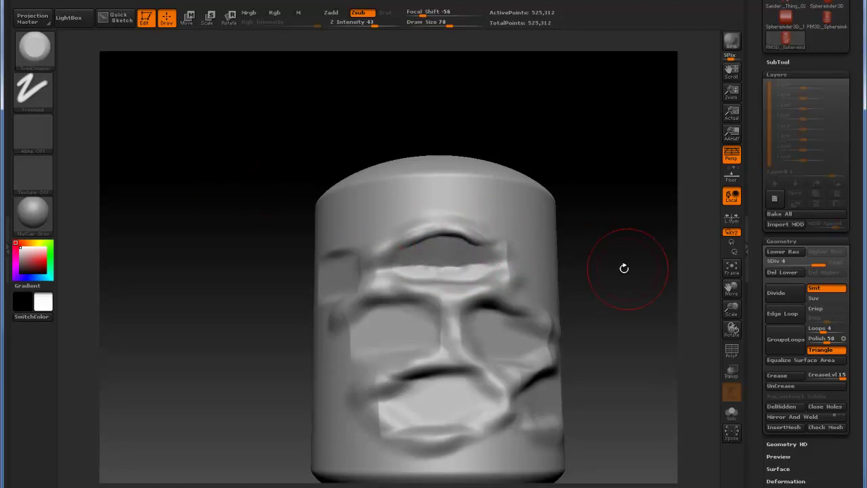
Trim the lower lip and sides of the topmost hollow into clean planes with TrimDynamic.
drag(624, 267, 596, 296)
drag(469, 272, 403, 277)
drag(596, 254, 562, 207)
mouse_move(479, 253)
mouse_down()
mouse_move(410, 243)
mouse_move(381, 256)
mouse_up()
drag(281, 264, 230, 268)
Trim the middle hollow and the two lower hollows around the forked ridge into clean planes with TrimDynamic.
mouse_move(466, 312)
mouse_down()
mouse_move(488, 310)
mouse_move(524, 329)
mouse_move(473, 315)
mouse_move(496, 315)
mouse_up()
mouse_move(518, 361)
mouse_down()
mouse_move(491, 371)
mouse_move(471, 358)
mouse_move(522, 409)
mouse_move(508, 379)
mouse_move(533, 406)
mouse_move(520, 401)
mouse_up()
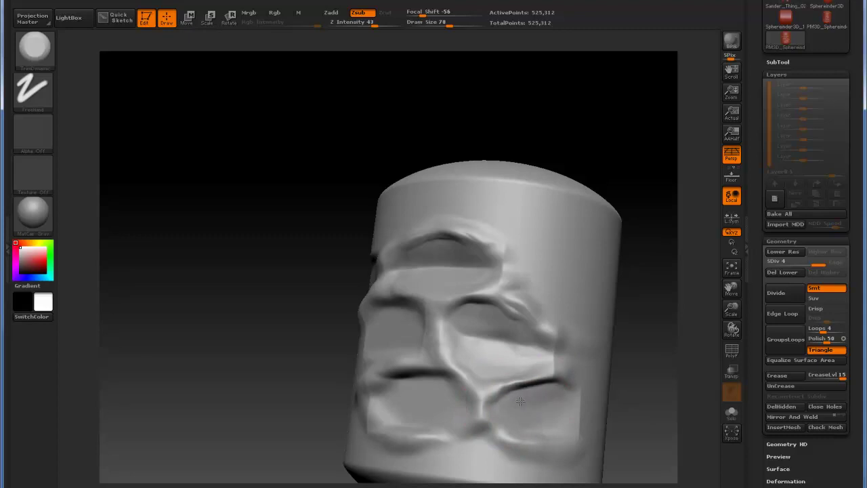
mouse_move(611, 389)
mouse_down()
mouse_move(445, 367)
mouse_move(415, 390)
mouse_move(428, 392)
mouse_up()
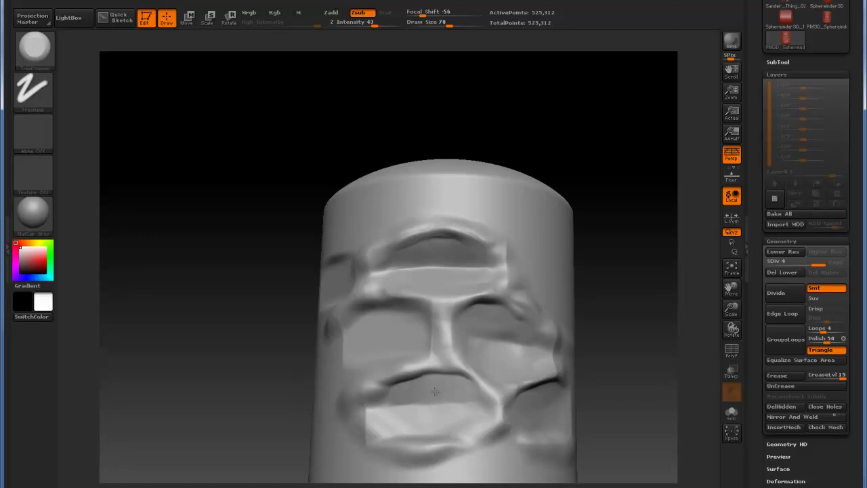
mouse_move(608, 369)
mouse_down()
mouse_move(613, 400)
mouse_move(468, 410)
mouse_up()
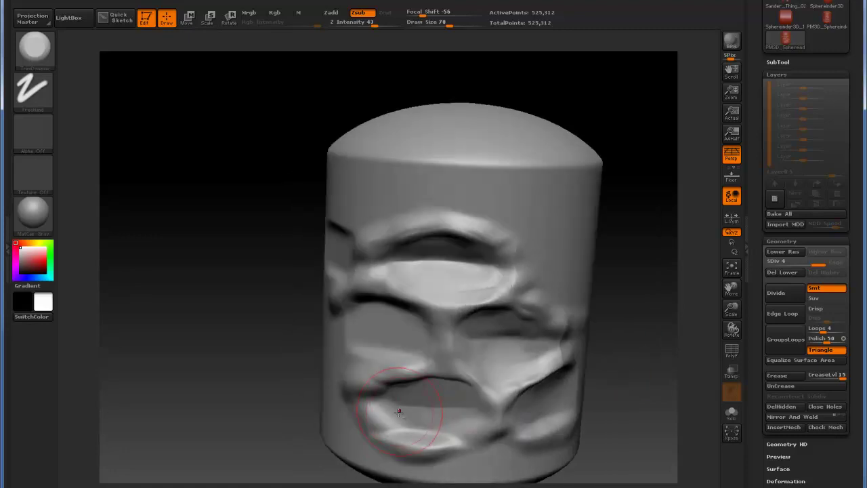
mouse_move(392, 415)
mouse_down()
mouse_move(440, 418)
mouse_move(409, 422)
mouse_up()
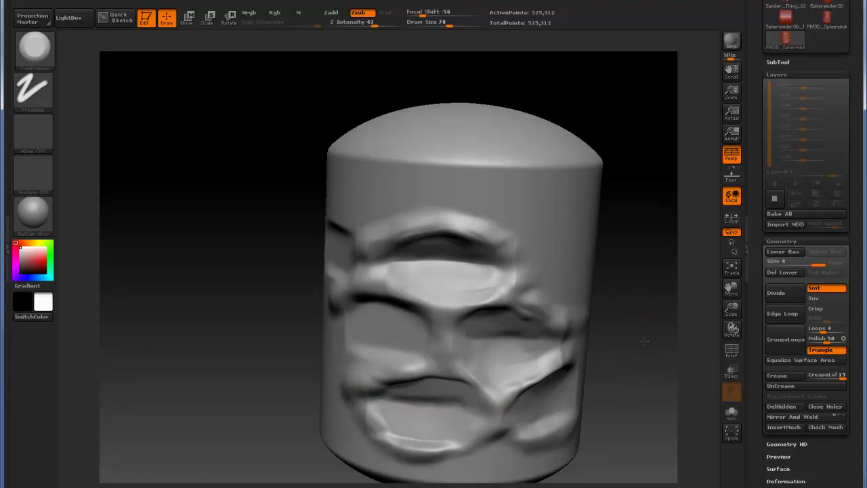
Flatten the middle hollow on the opposite side into clean planes and trim the bumps along the neighbouring hollow's outer ridge.
drag(644, 341, 451, 291)
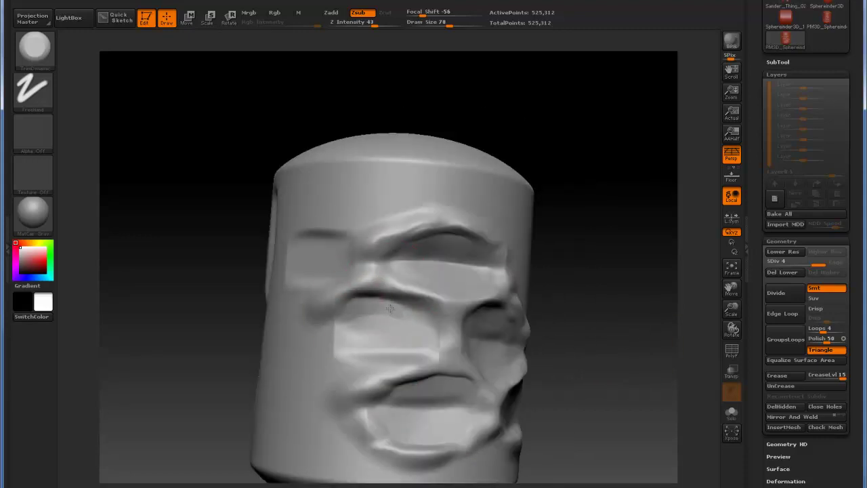
mouse_move(390, 308)
mouse_down()
mouse_move(360, 307)
mouse_move(394, 314)
mouse_move(406, 349)
mouse_move(351, 359)
mouse_move(400, 356)
mouse_up()
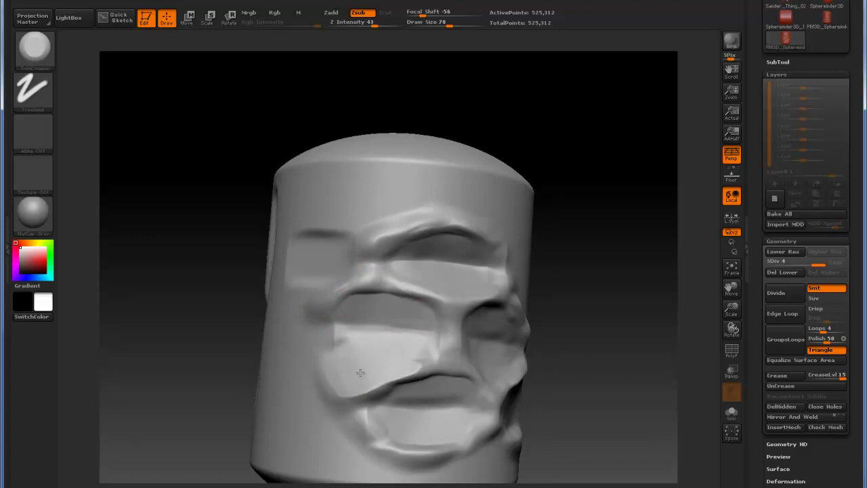
drag(600, 358, 584, 369)
mouse_move(440, 391)
mouse_down()
mouse_move(414, 388)
mouse_move(372, 409)
mouse_up()
mouse_move(588, 369)
mouse_down()
mouse_move(535, 373)
mouse_move(468, 410)
mouse_up()
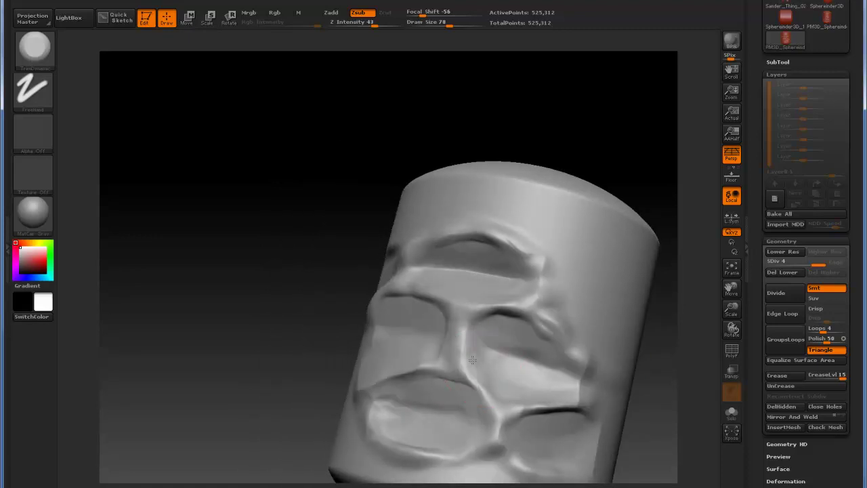
drag(567, 309, 581, 358)
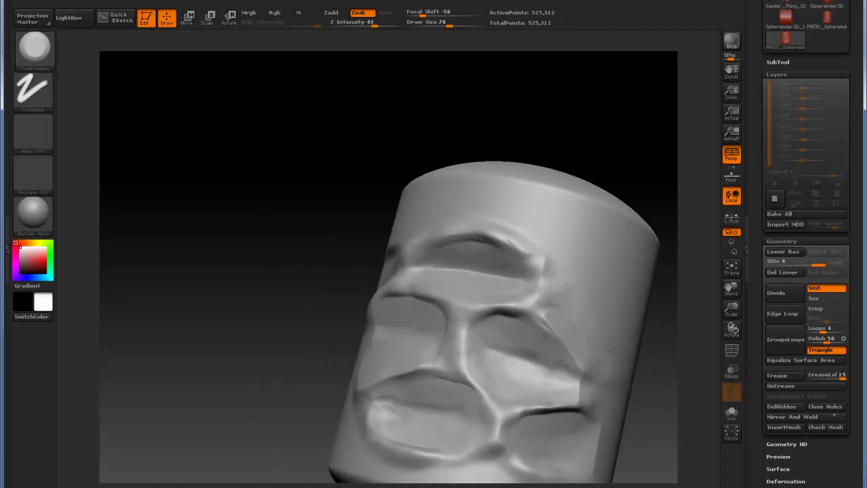
Step down to subdivision level 2 and smooth the outer edges of the hollow cluster into the cylinder surface.
alt+drag(659, 390, 653, 332)
mouse_move(433, 267)
mouse_down()
mouse_move(393, 273)
mouse_move(428, 305)
mouse_move(379, 348)
mouse_move(359, 382)
mouse_move(433, 413)
mouse_move(650, 358)
mouse_move(573, 350)
mouse_move(542, 272)
mouse_up()
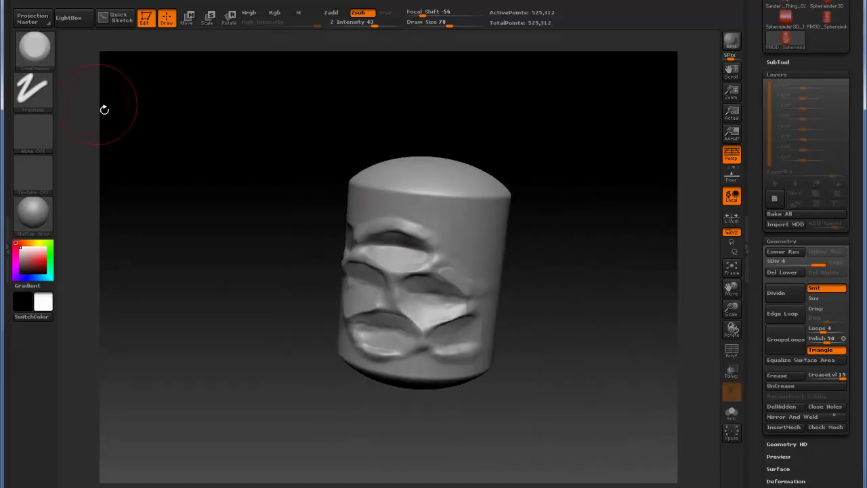
click(788, 252)
click(789, 253)
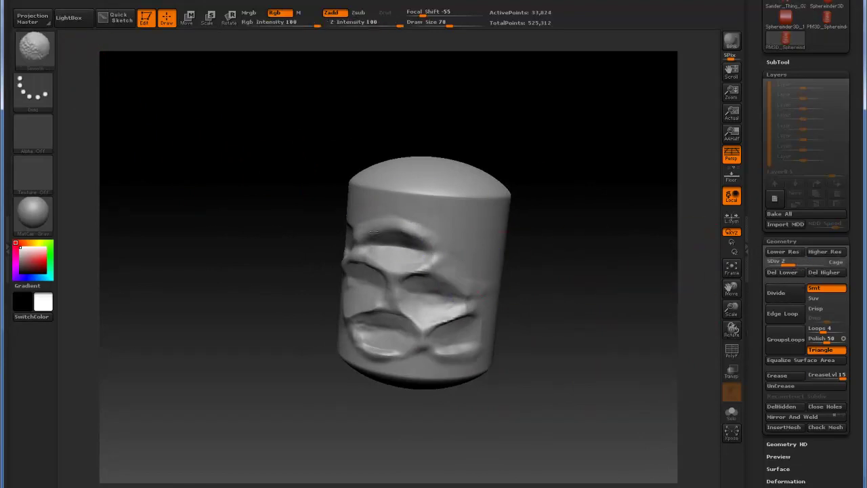
mouse_move(371, 230)
shift+mouse_down()
mouse_move(416, 262)
mouse_move(445, 357)
mouse_move(356, 356)
shift+mouse_up()
drag(318, 379, 378, 384)
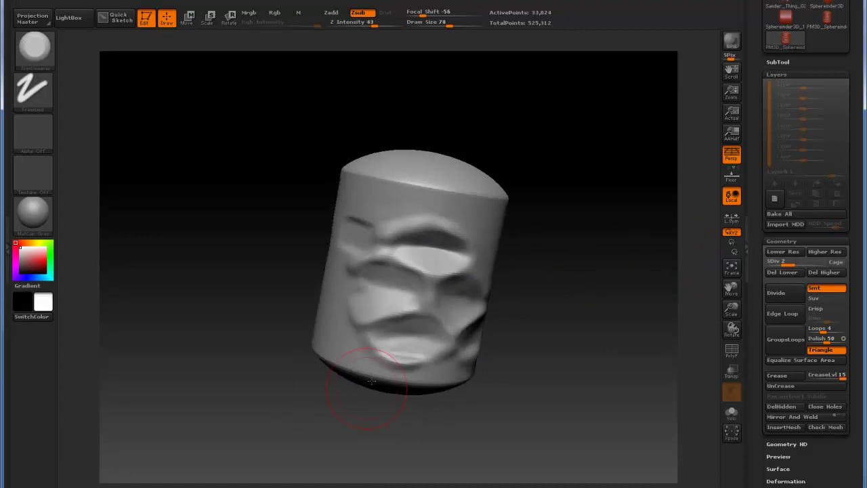
shift+drag(394, 354, 343, 248)
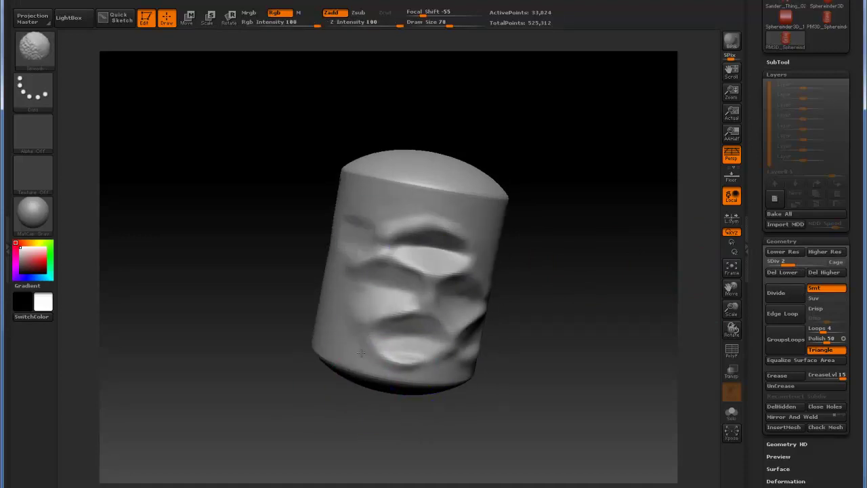
shift+drag(478, 391, 504, 281)
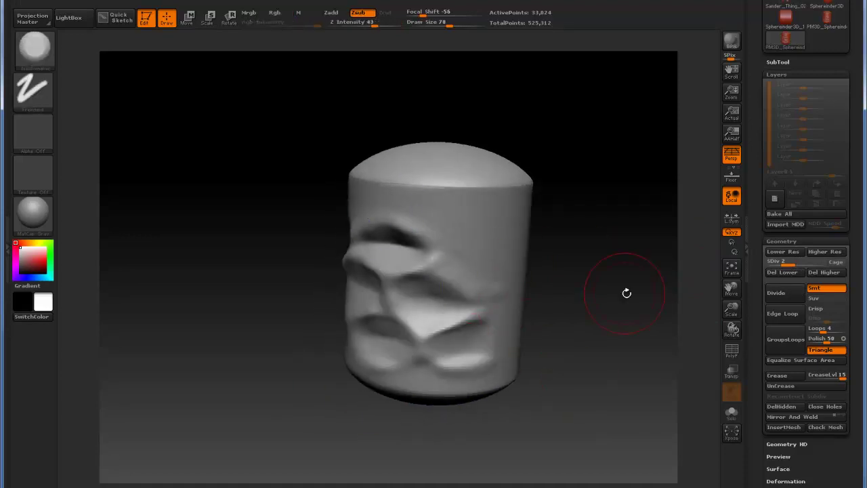
Return the cylinder to subdivision level 4 and review the hollows plus the ribbed grooves and strands around its other side.
click(824, 251)
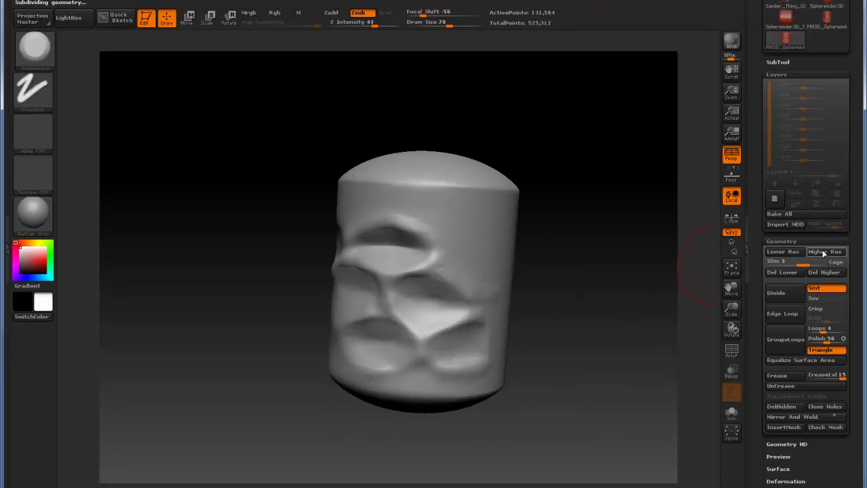
key(shift)
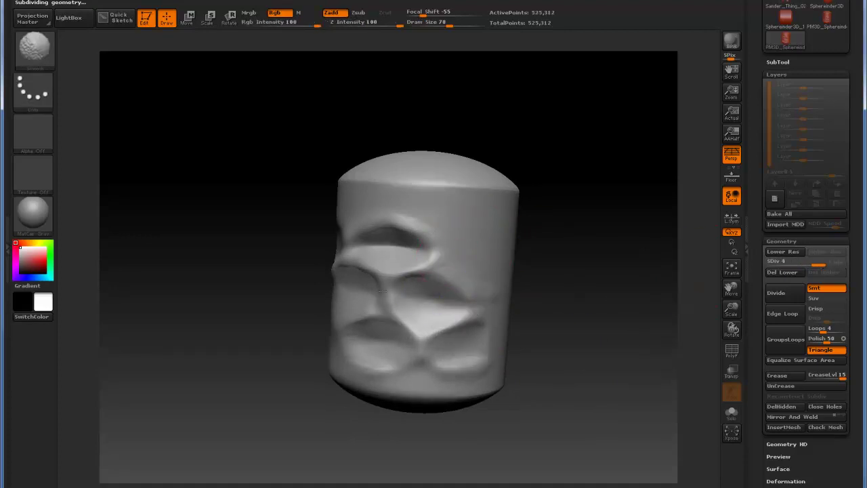
drag(562, 348, 579, 360)
alt+drag(579, 360, 549, 293)
drag(544, 344, 565, 399)
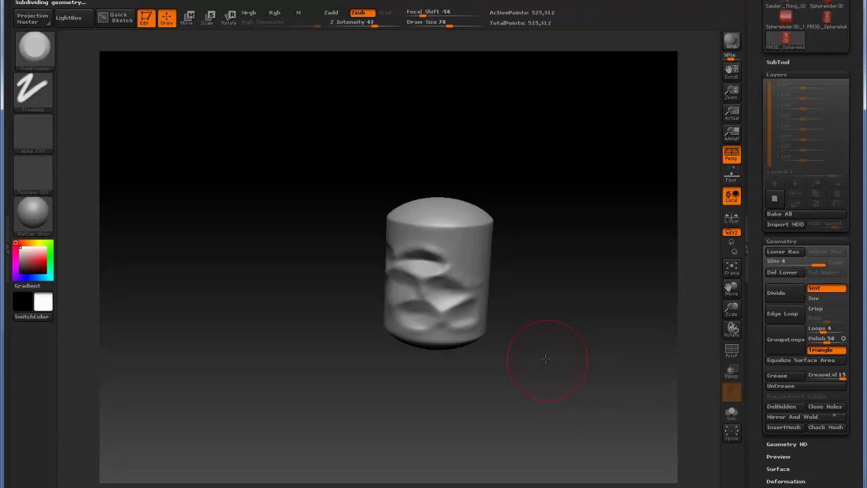
mouse_move(545, 358)
mouse_down()
mouse_move(596, 368)
mouse_move(540, 373)
mouse_move(600, 311)
mouse_move(603, 332)
mouse_move(576, 334)
mouse_move(603, 368)
mouse_up()
alt+drag(337, 320, 218, 317)
mouse_move(580, 275)
mouse_down()
mouse_move(580, 289)
mouse_move(566, 298)
mouse_up()
key(shift)
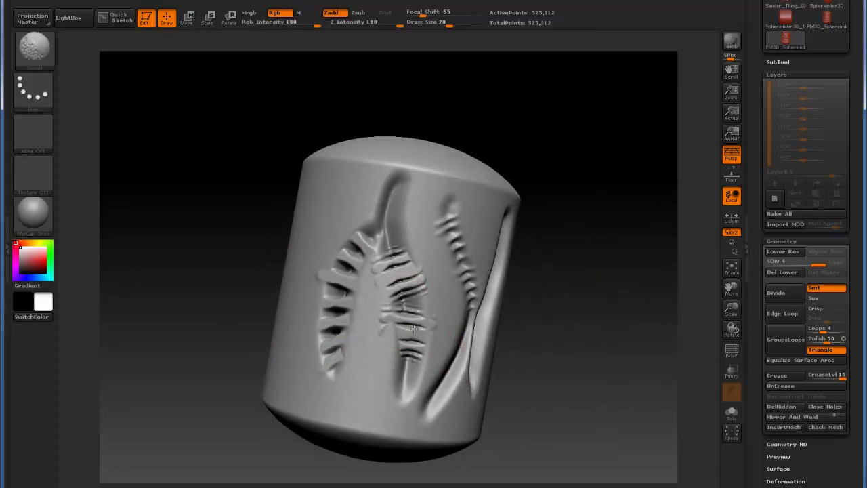